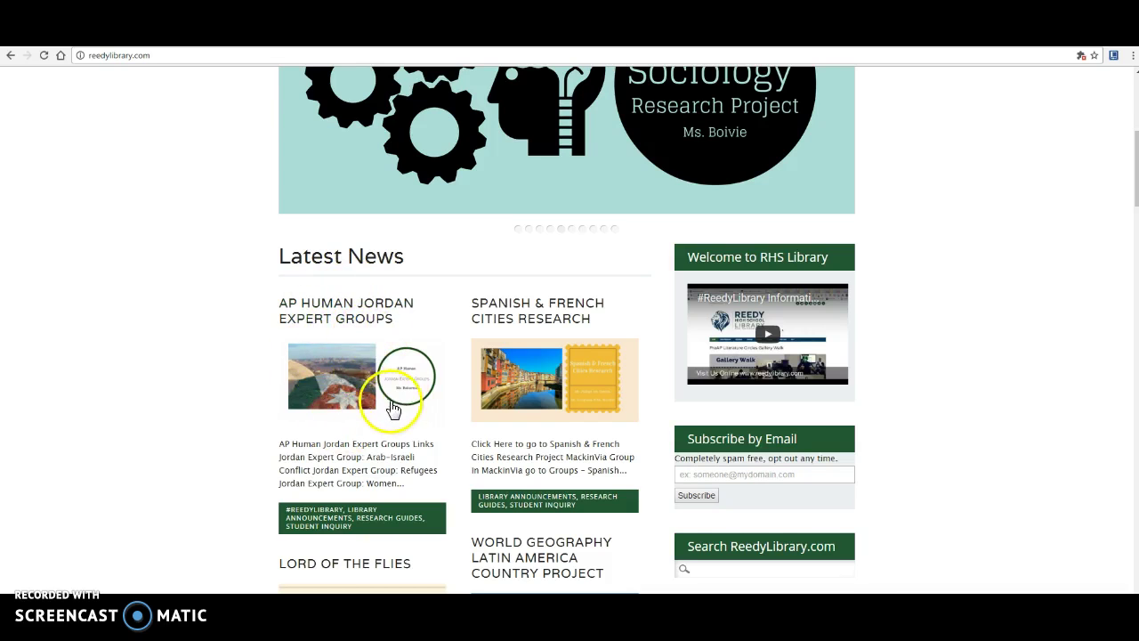
- Open the AP Human Jordan Expert Groups post from the Latest News on the library's home page
scroll(392, 408, "up", 3)
scroll(270, 279, "down", 2)
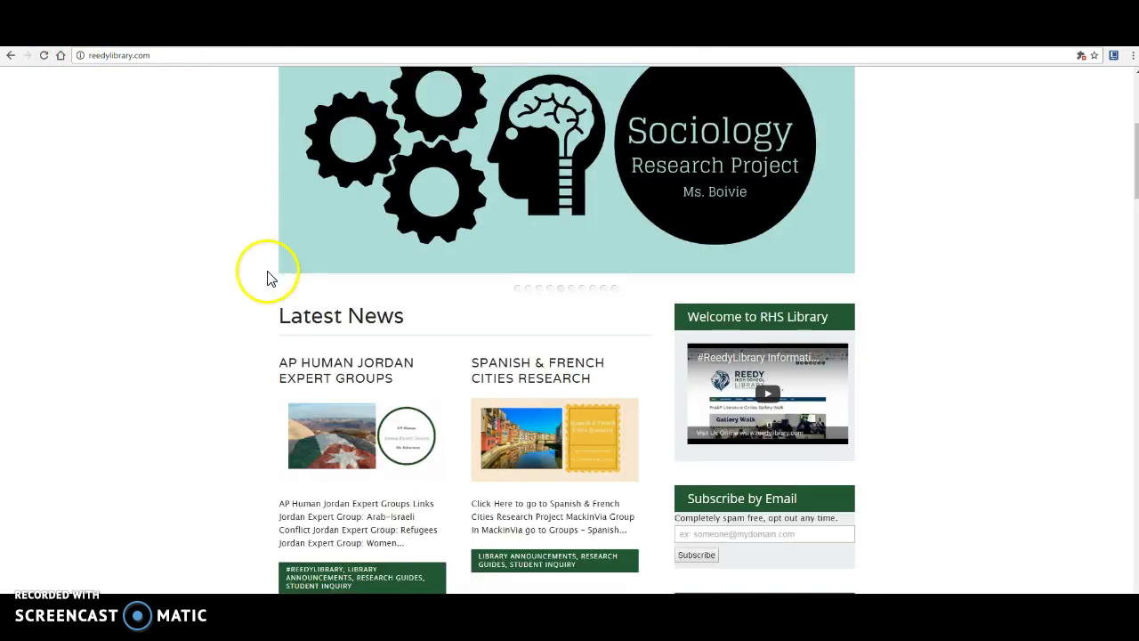
scroll(271, 278, "down", 2)
left_click(345, 248)
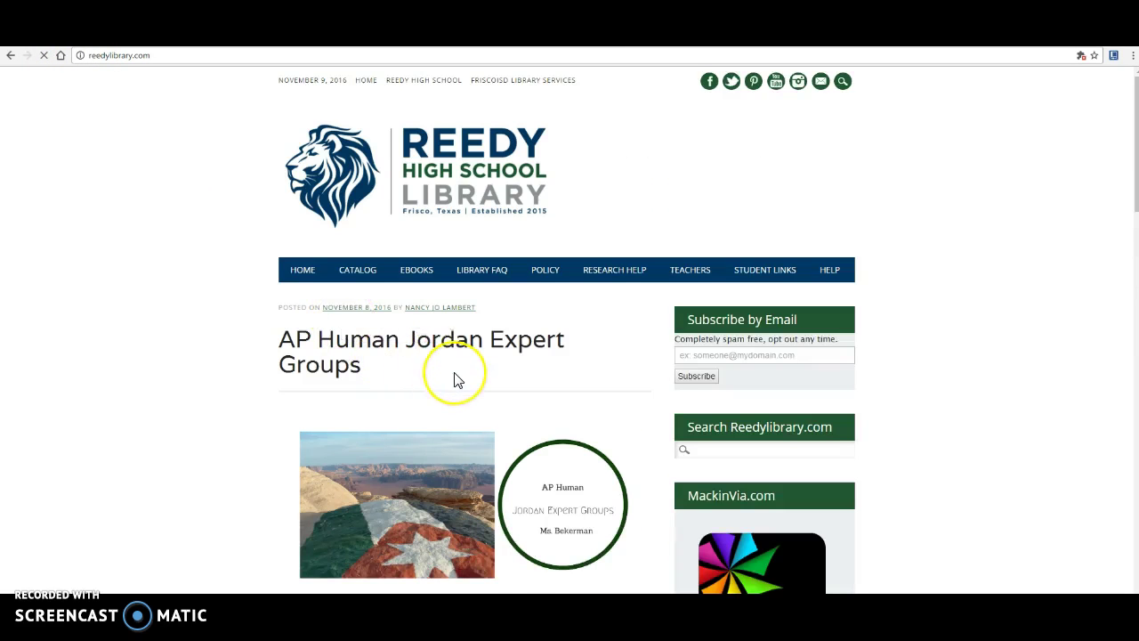
- Open the Jordan Expert Group: Arab-Israeli Conflict resource page and expand its instructions
scroll(455, 381, "down", 5)
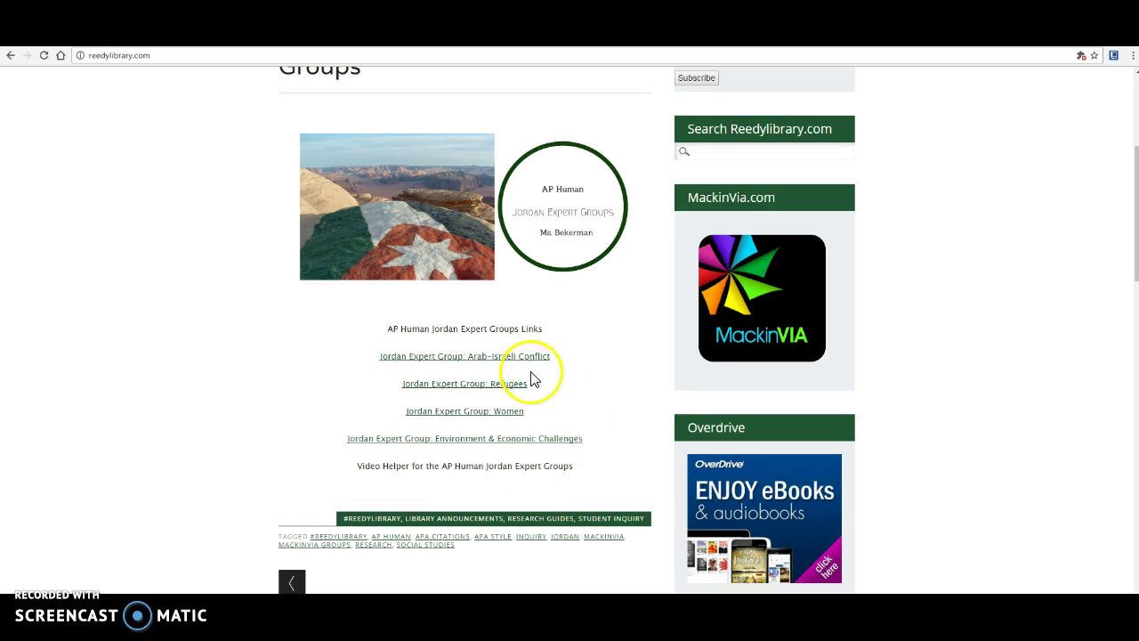
left_click(472, 357)
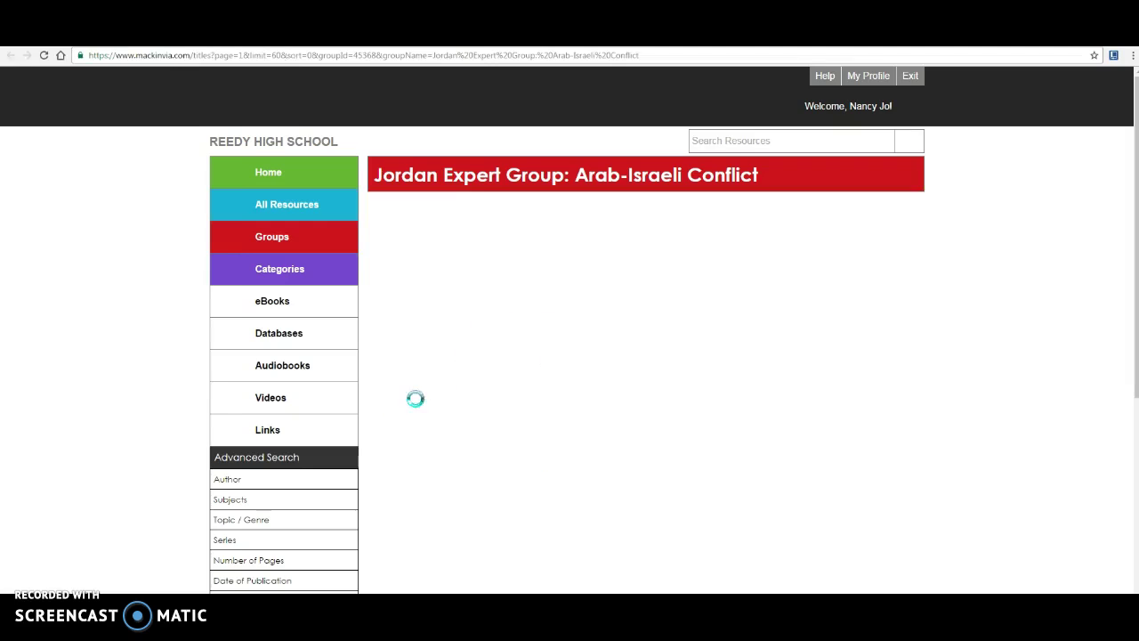
left_click(385, 211)
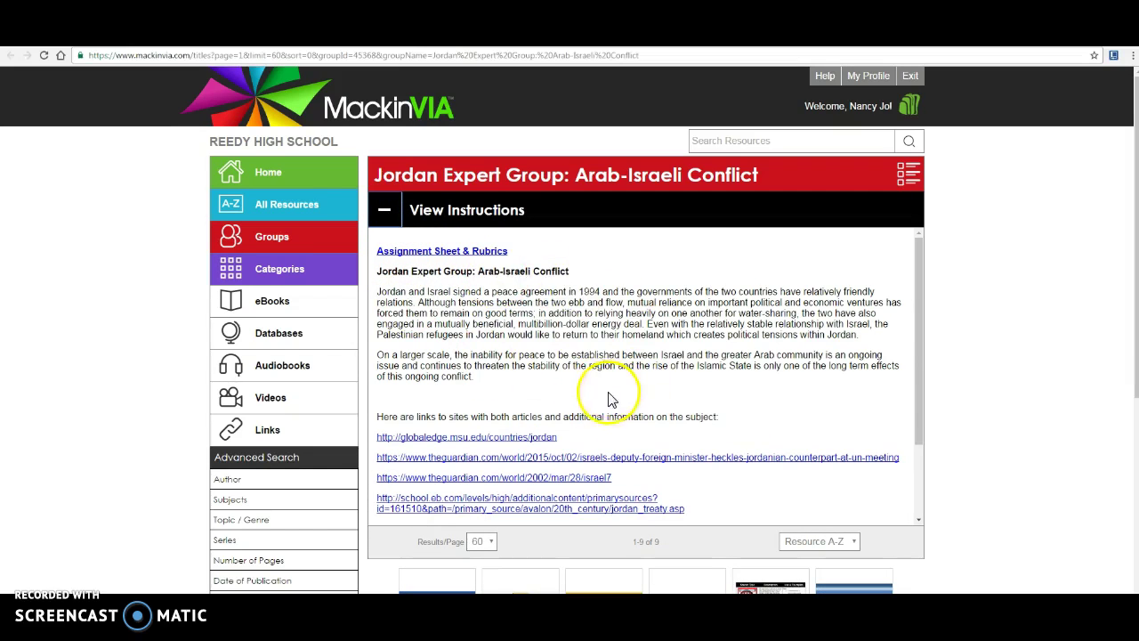
- Read the group's instructions, including the topic background, article links and suggested database search terms
scroll(602, 419, "down", 1)
scroll(499, 400, "up", 1)
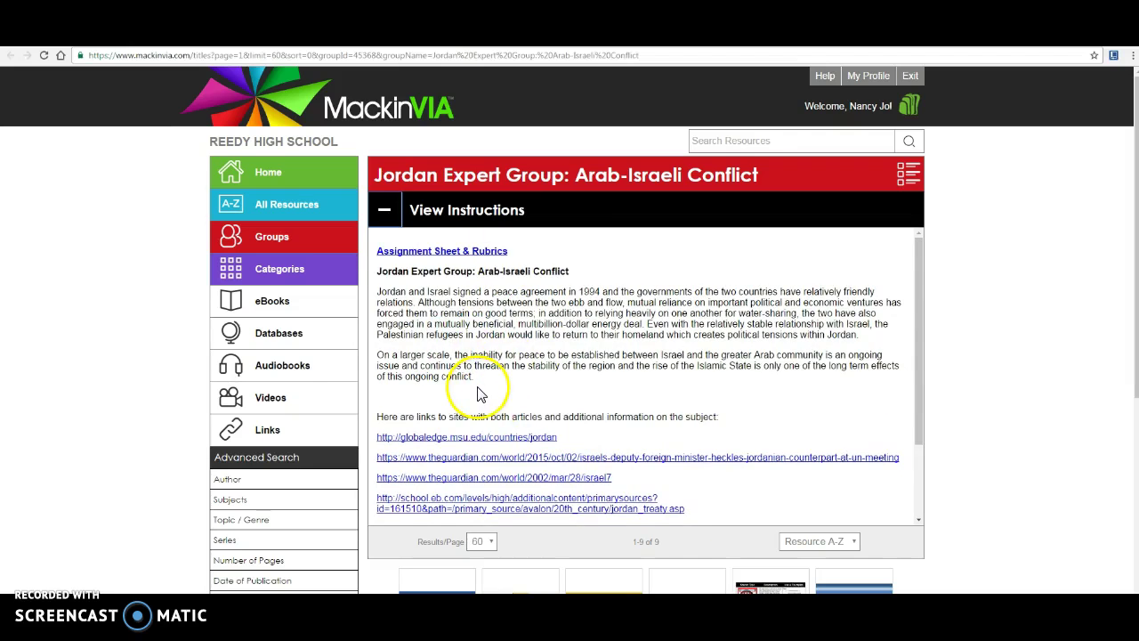
scroll(478, 394, "down", 2)
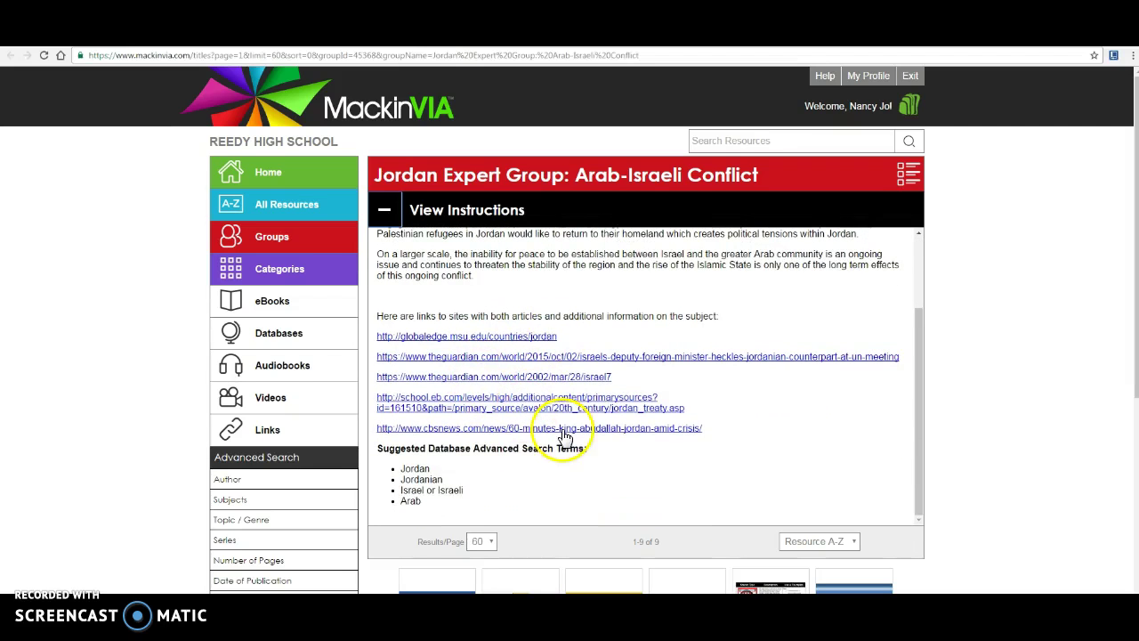
scroll(545, 498, "down", 1)
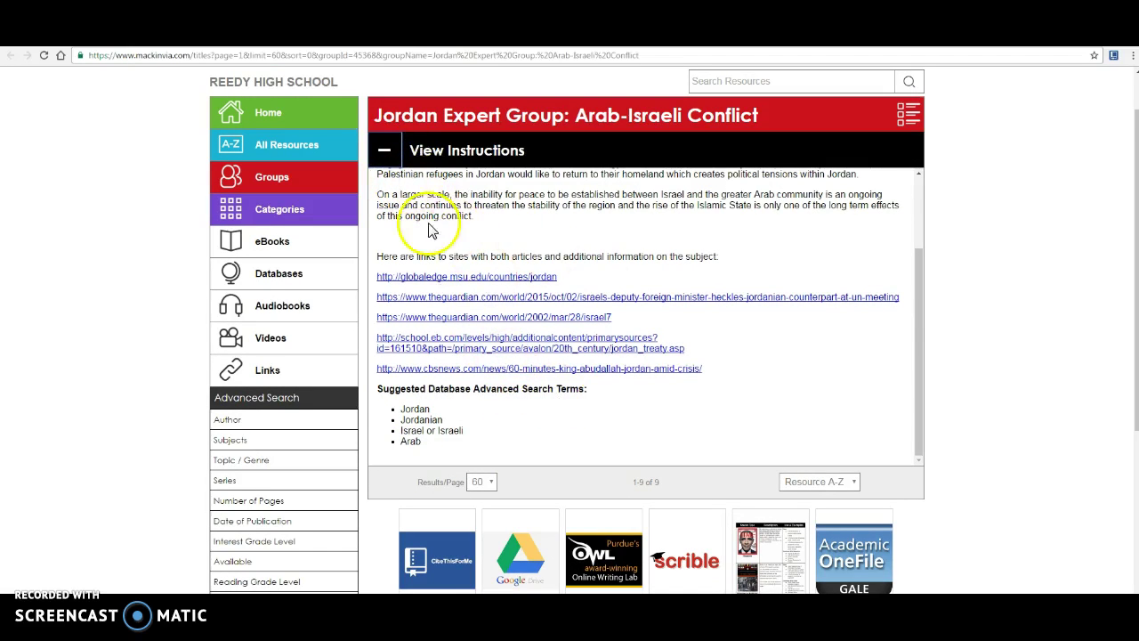
scroll(472, 258, "up", 2)
- Examine the citation tools and Gale databases provided for the group alongside the suggested advanced search terms
scroll(485, 322, "down", 6)
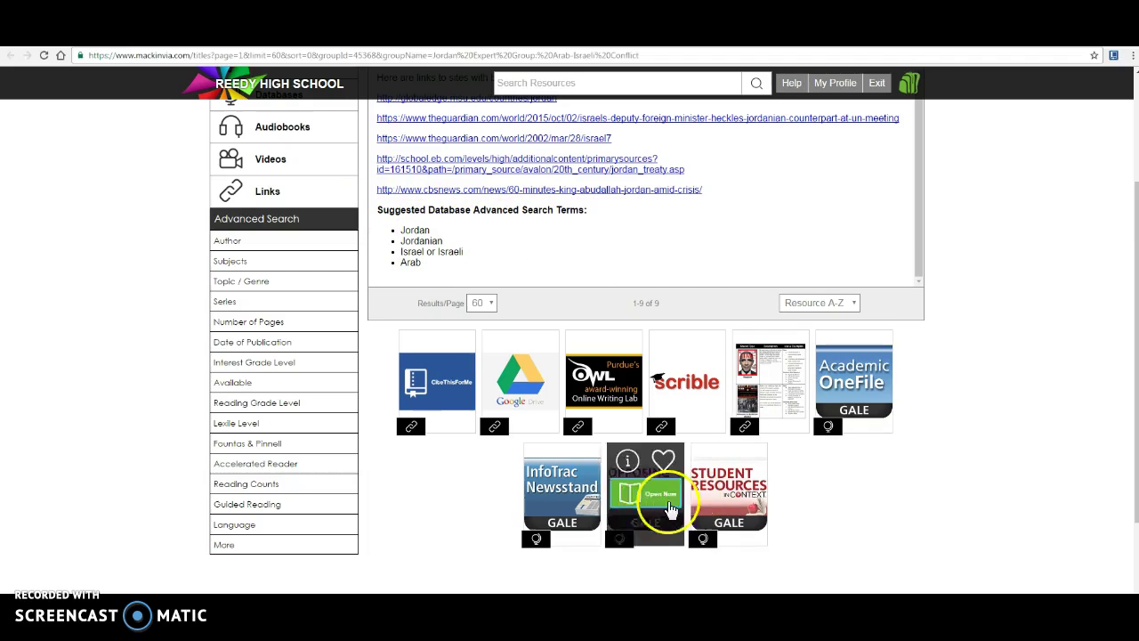
mouse_move(857, 392)
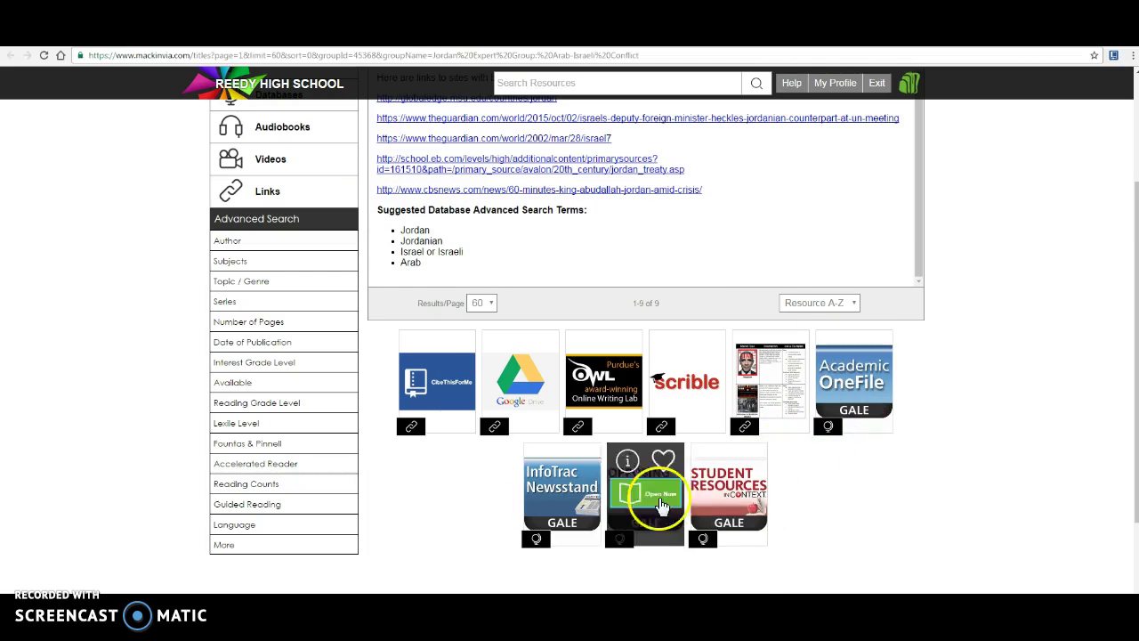
mouse_move(702, 500)
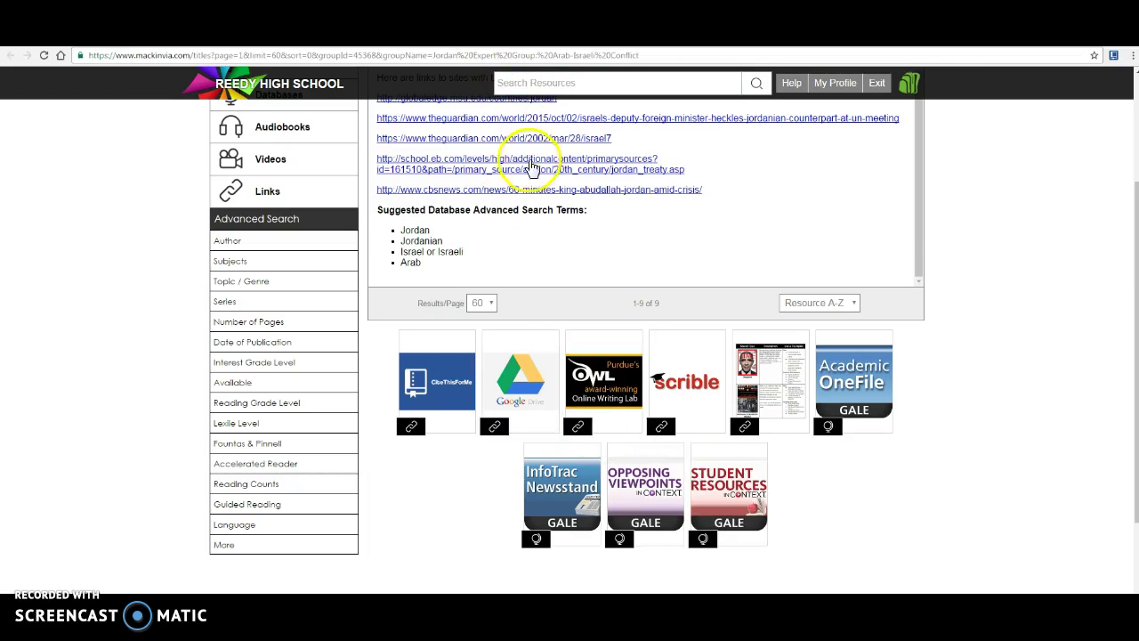
scroll(539, 195, "up", 2)
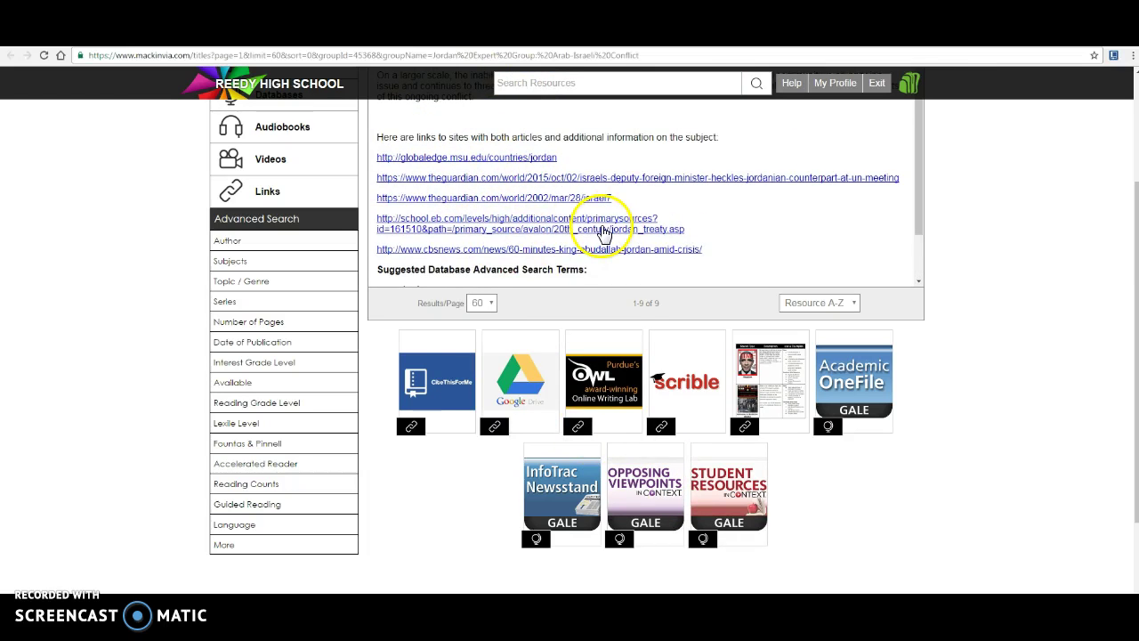
scroll(604, 233, "down", 1)
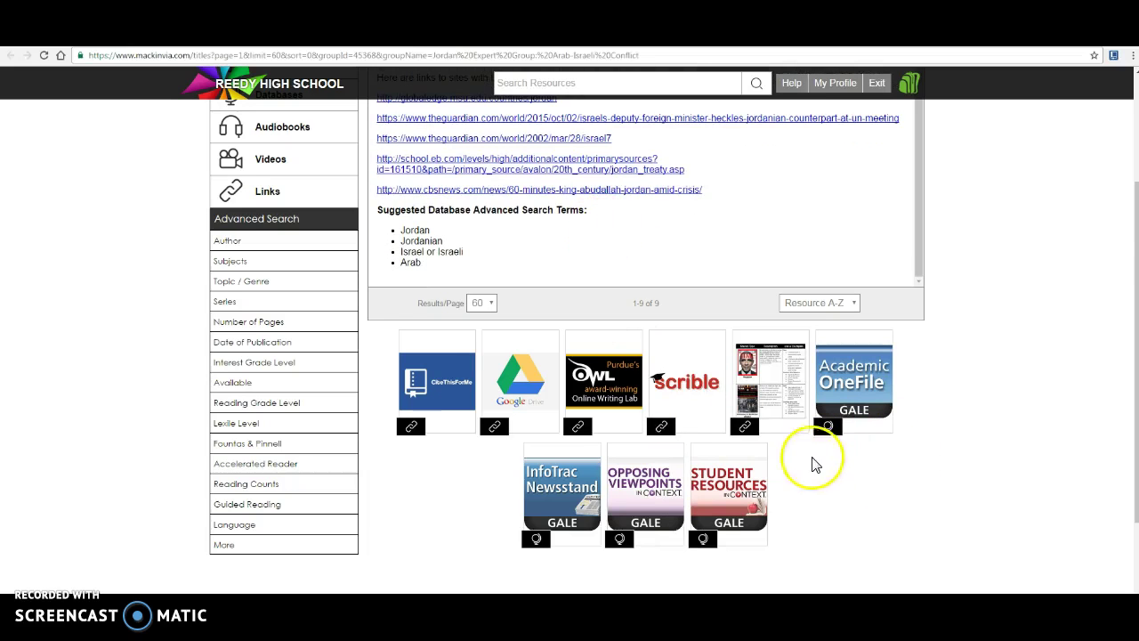
mouse_move(586, 519)
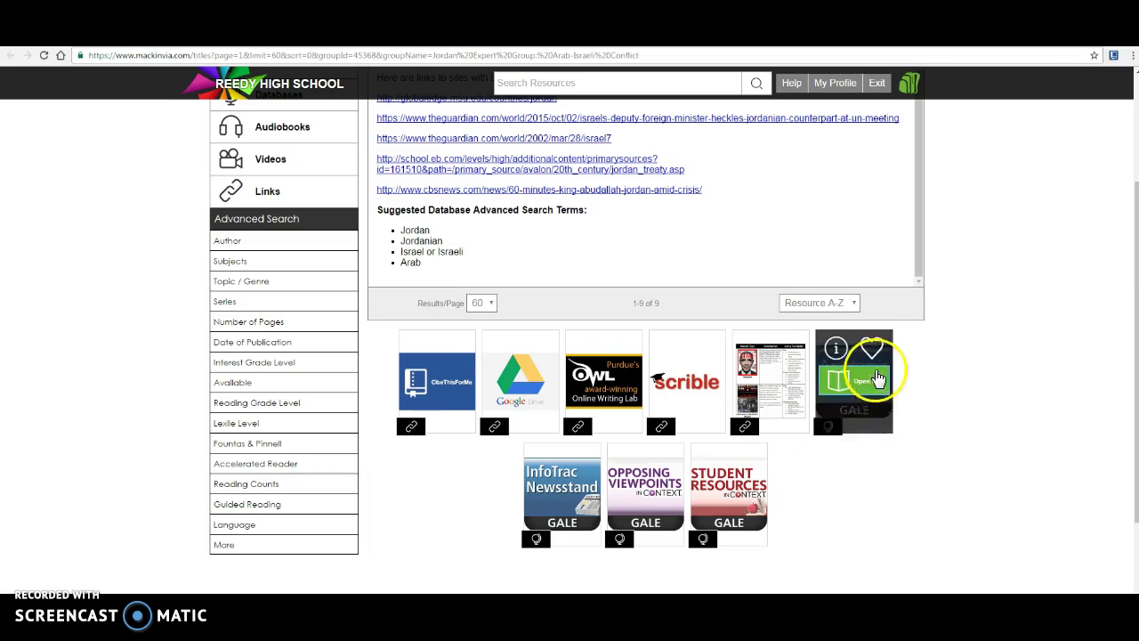
scroll(946, 480, "up", 2)
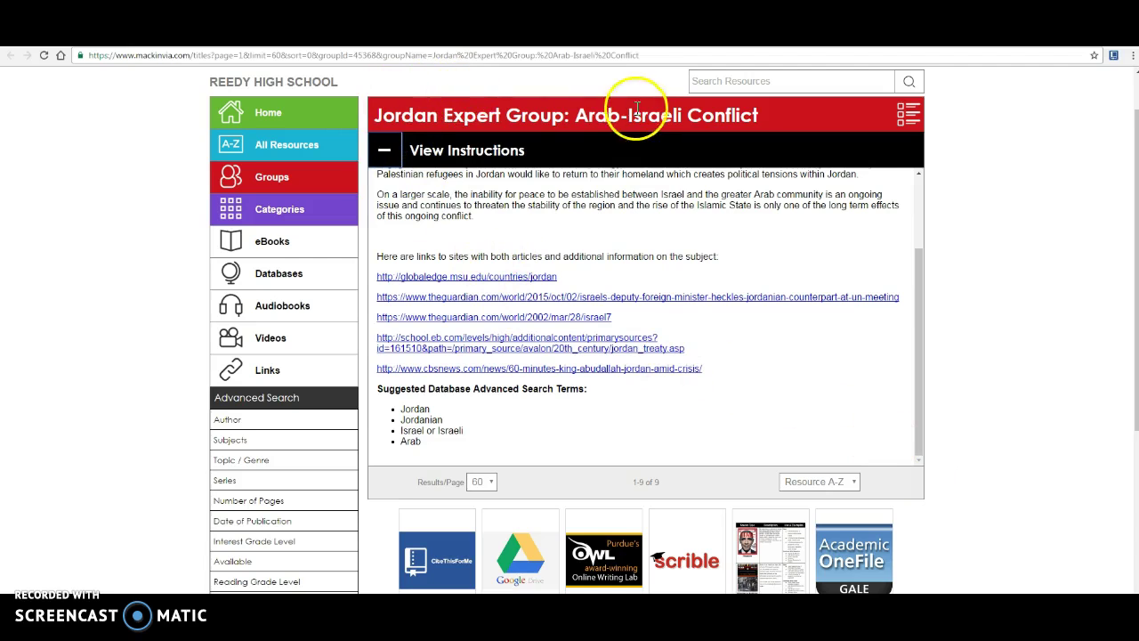
scroll(591, 418, "down", 1)
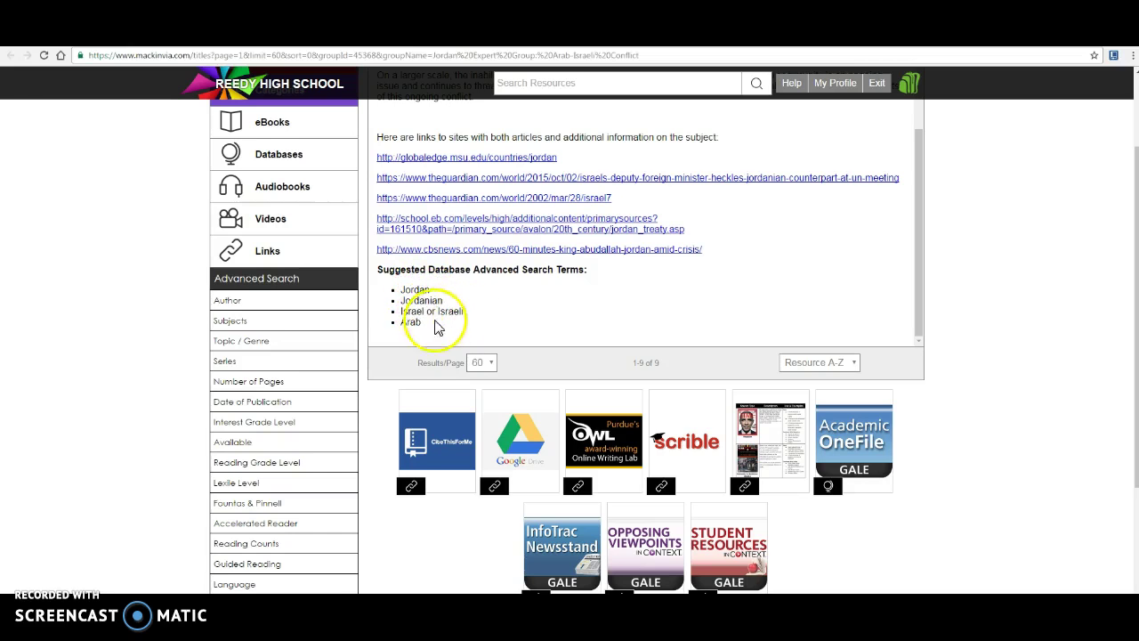
scroll(570, 360, "down", 1)
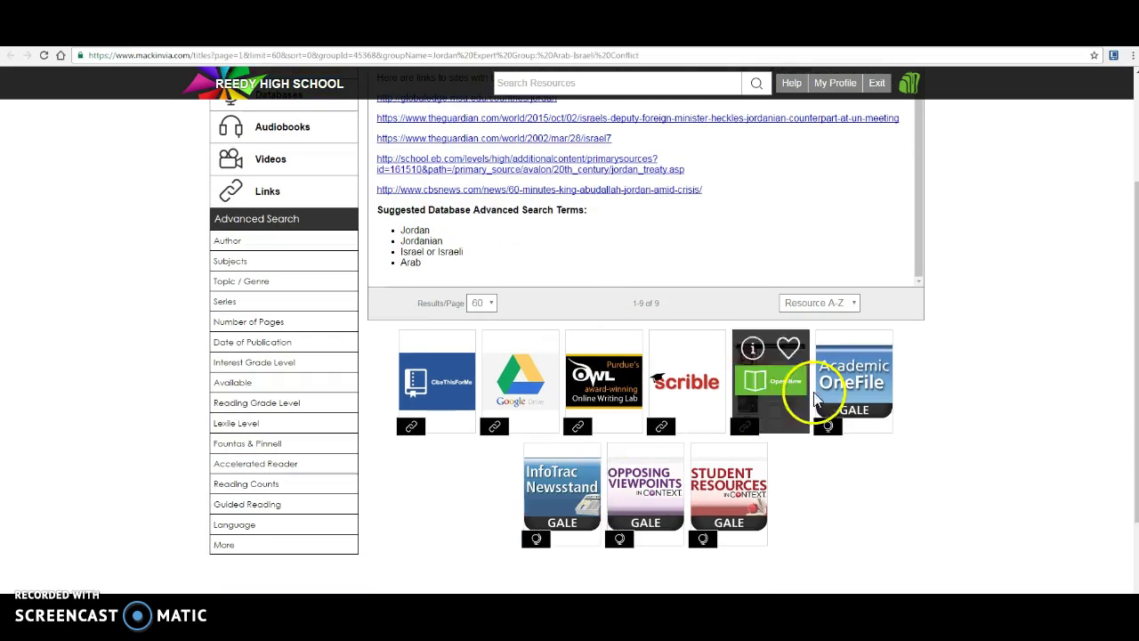
- Open the InfoTrac Newsstand database and go to its Advanced Search form
left_click(572, 501)
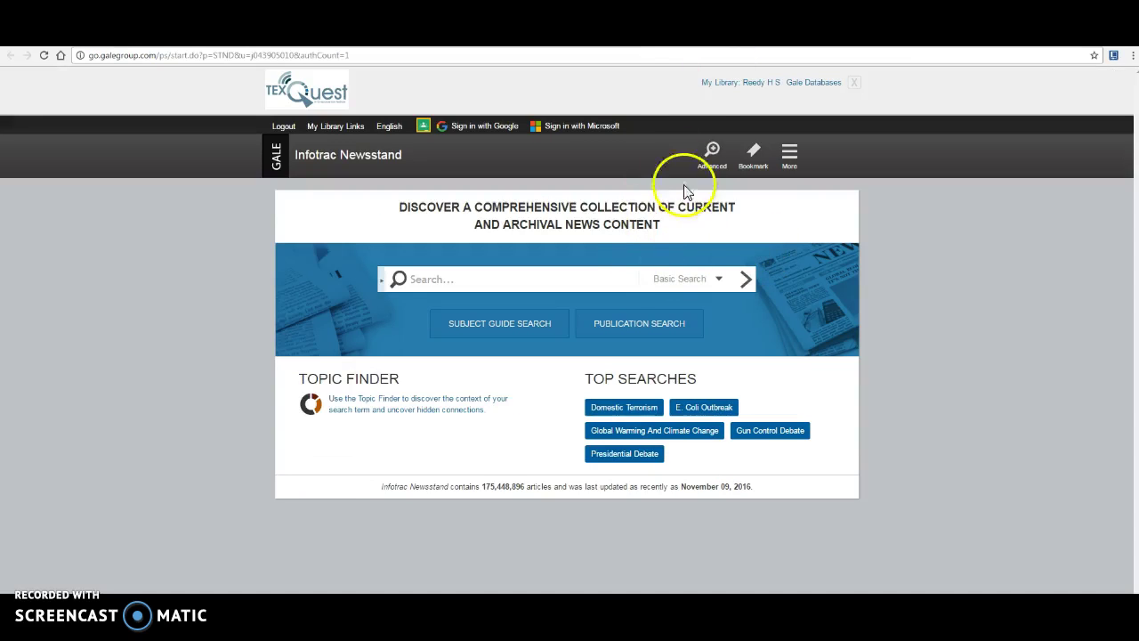
left_click(713, 152)
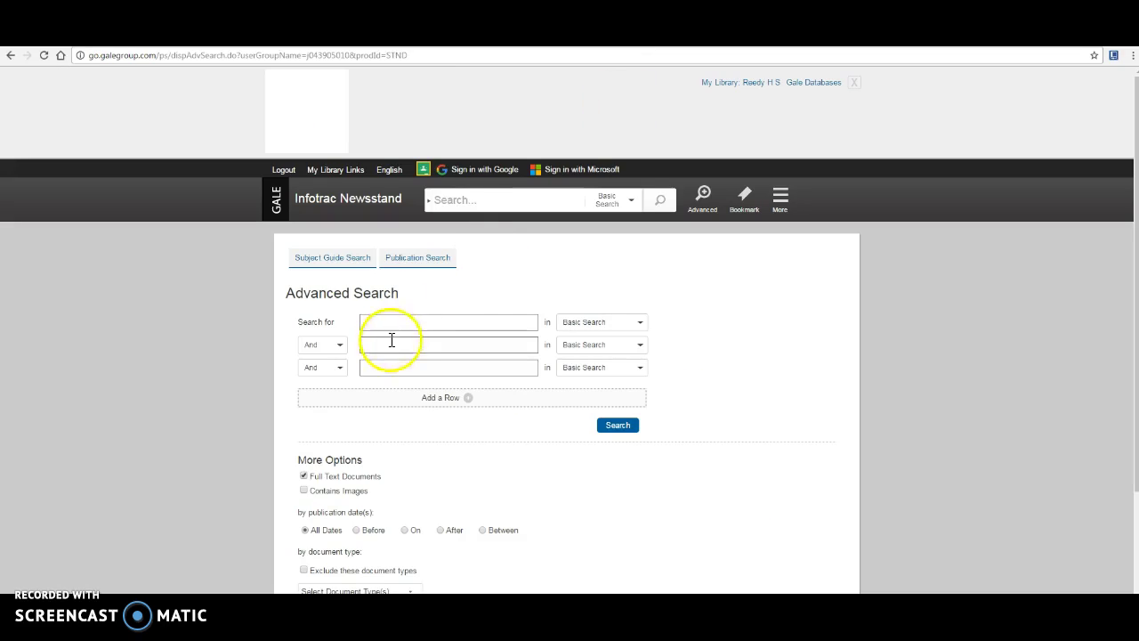
- Run an advanced search for full-text documents combining jordan And "israeli" And arab
left_click(402, 322)
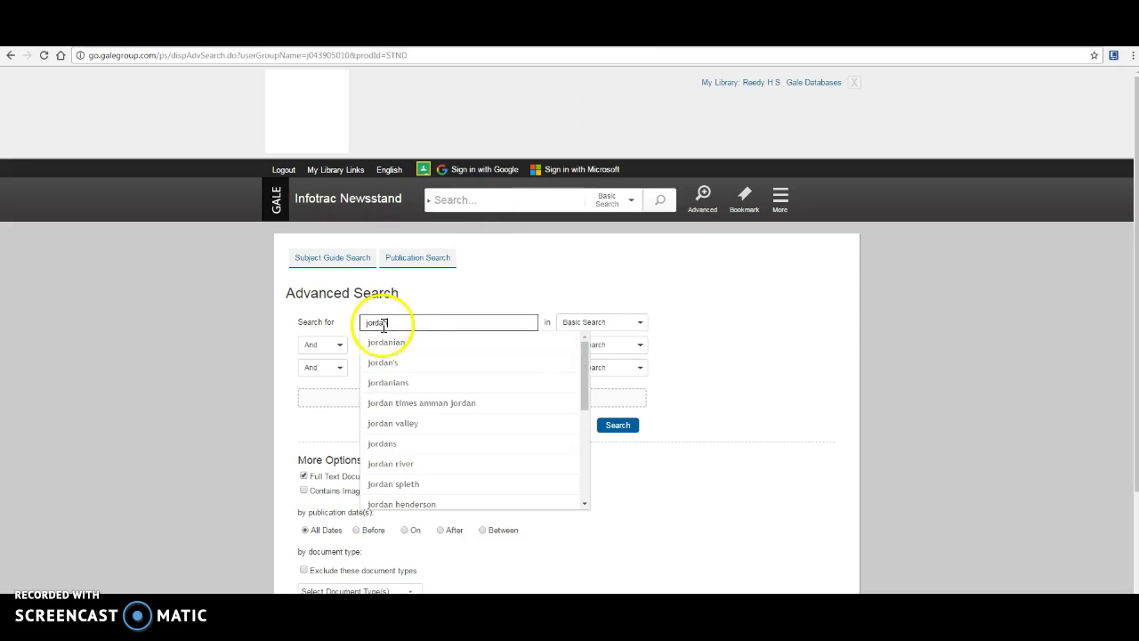
left_click(756, 440)
left_click(403, 340)
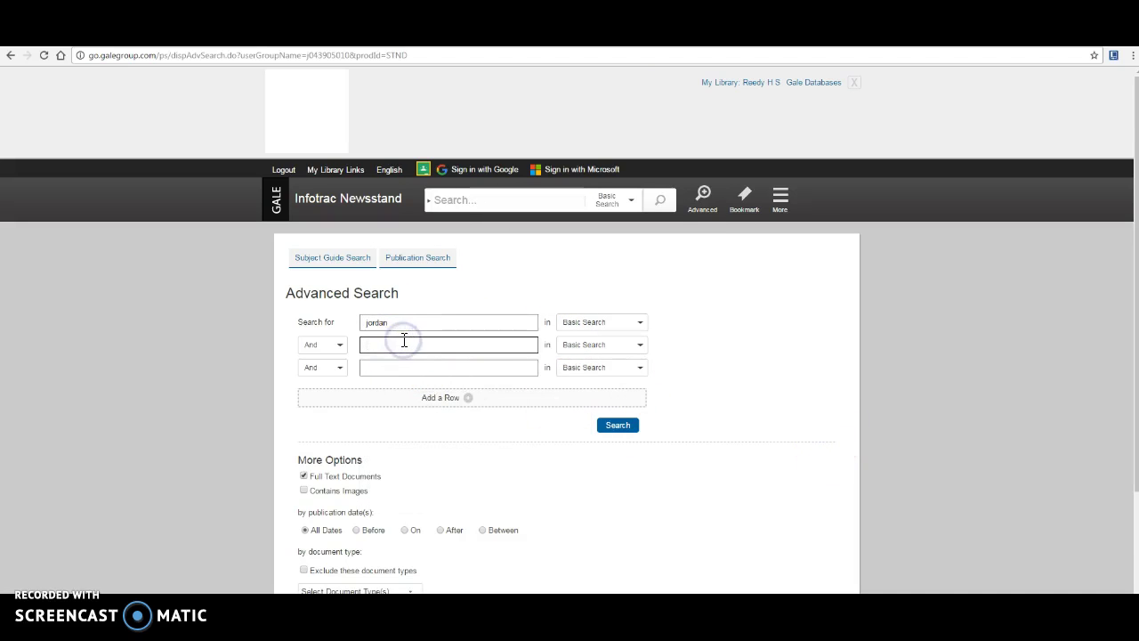
type("isra")
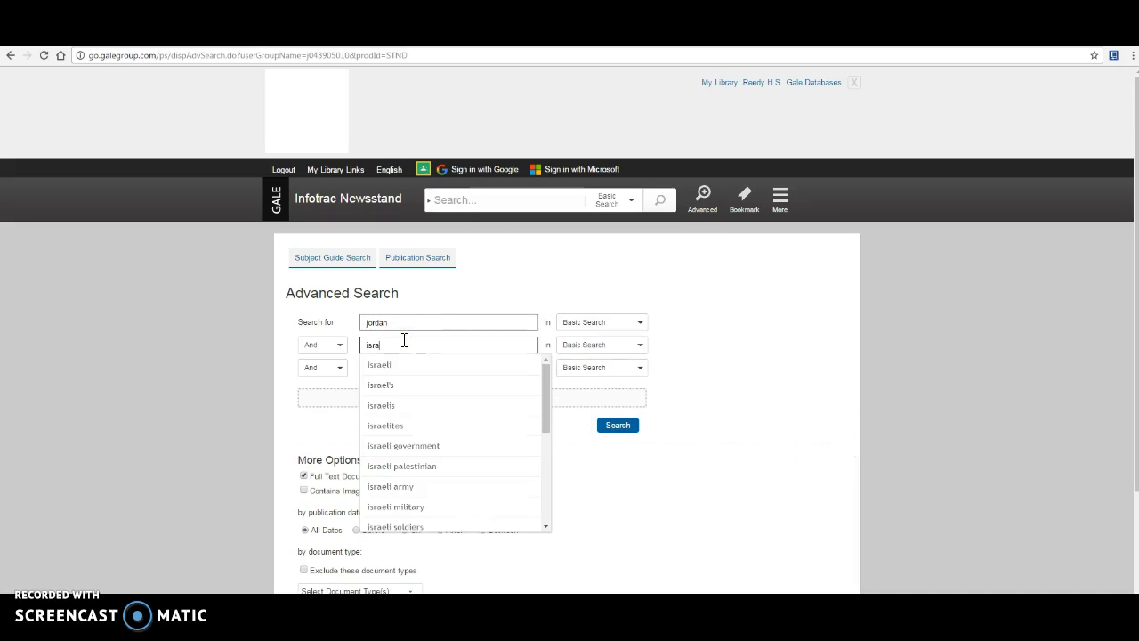
left_click(395, 364)
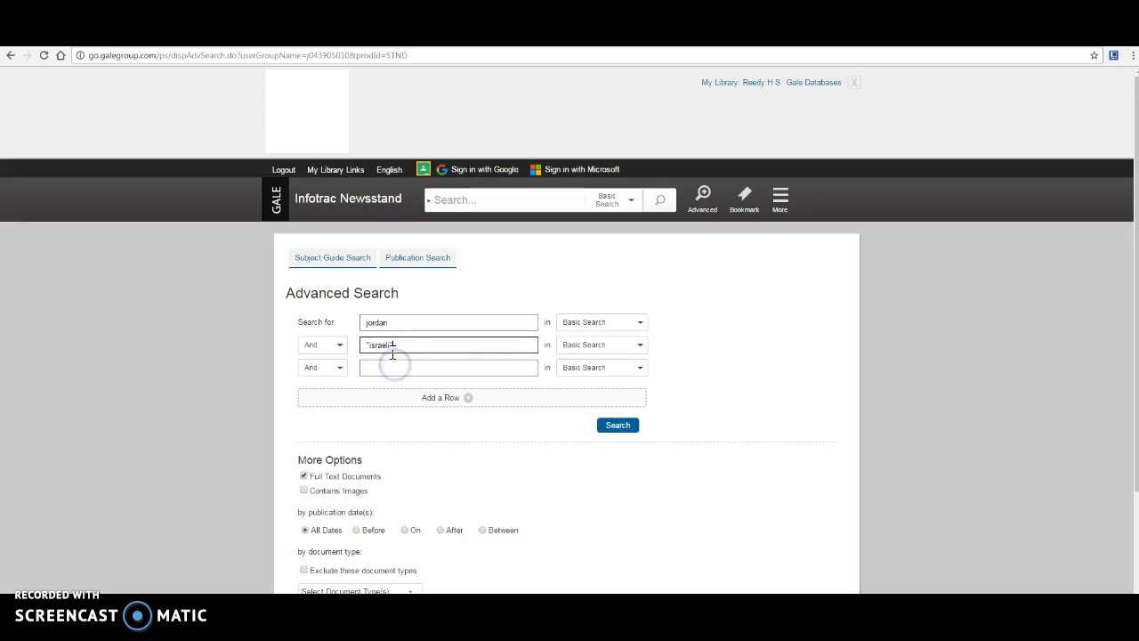
left_click(387, 367)
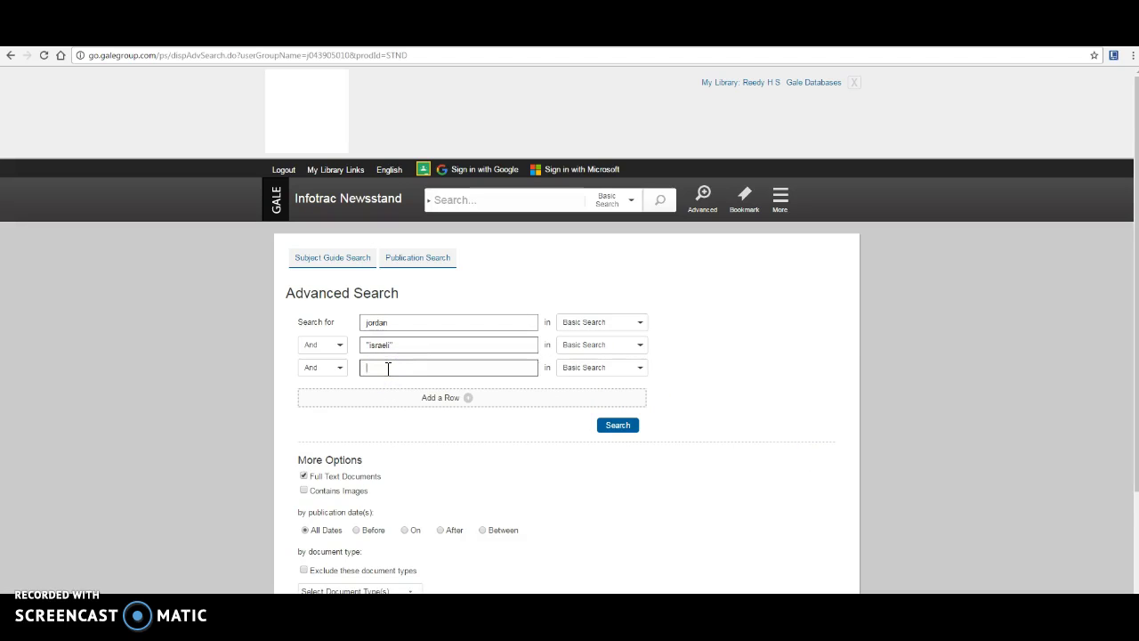
type("arab")
left_click(738, 443)
left_click(628, 427)
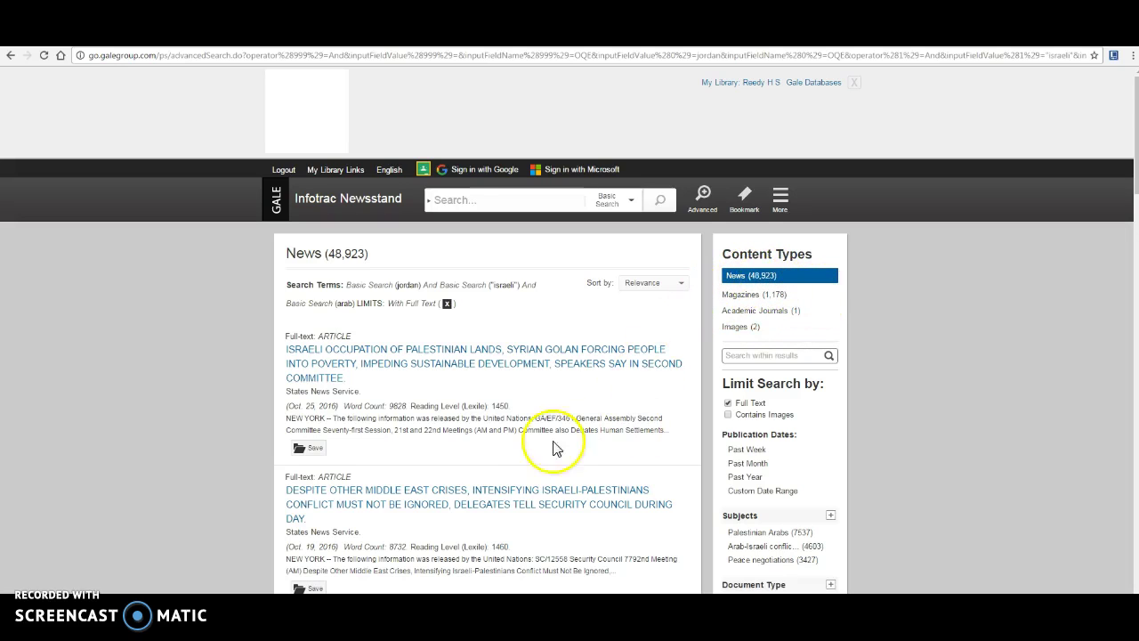
- Sort the news results by Newest and look through the listed articles
scroll(510, 393, "down", 1)
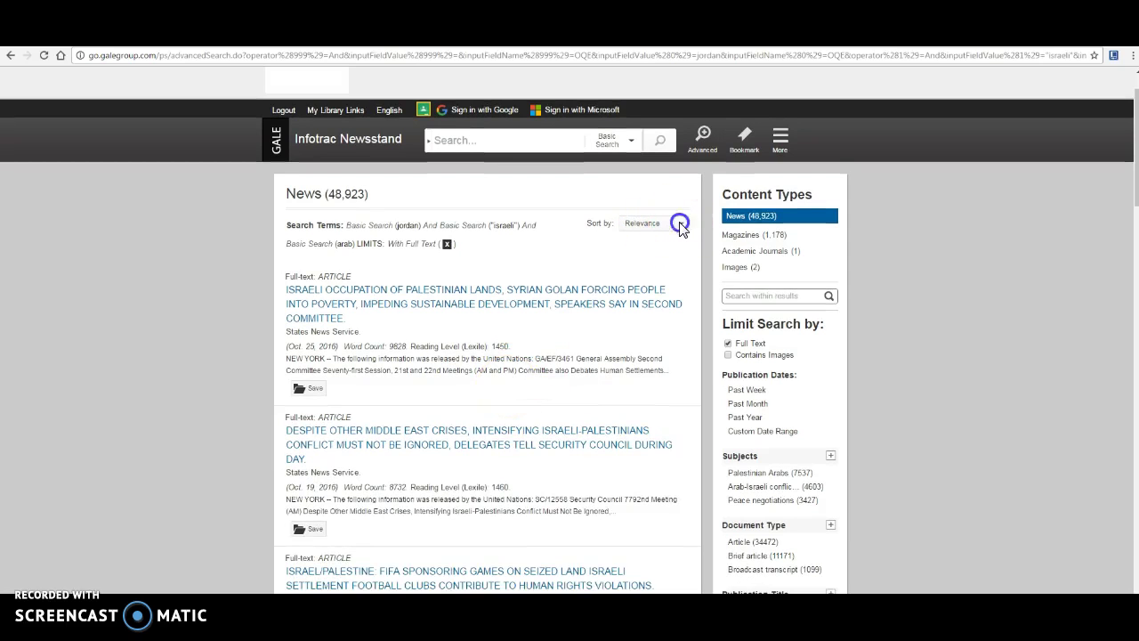
left_click(648, 244)
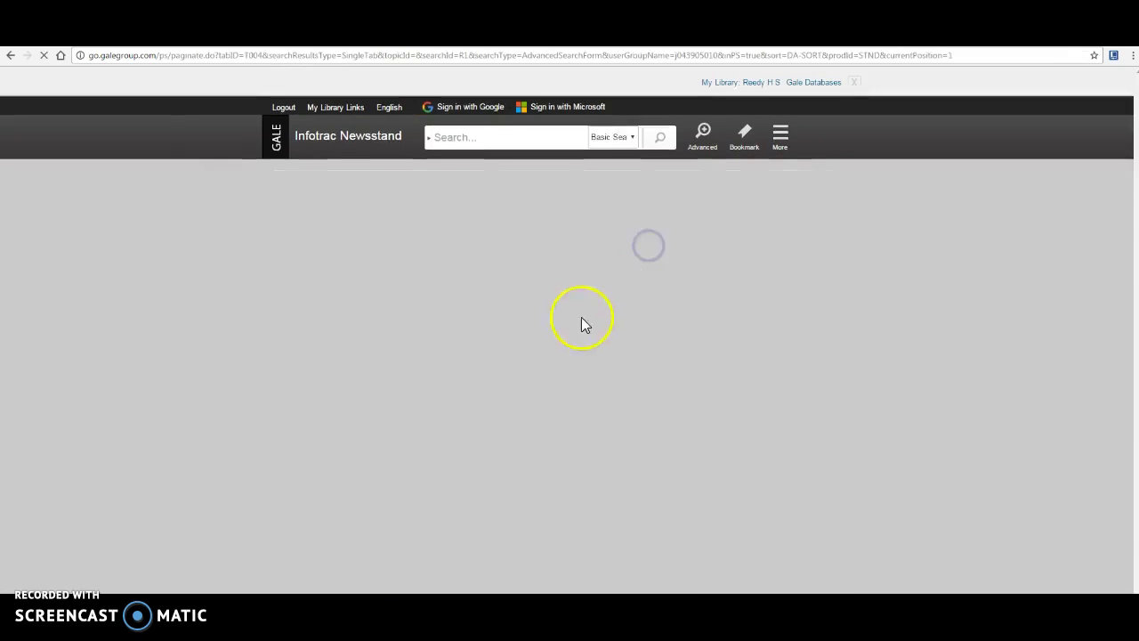
scroll(578, 372, "down", 1)
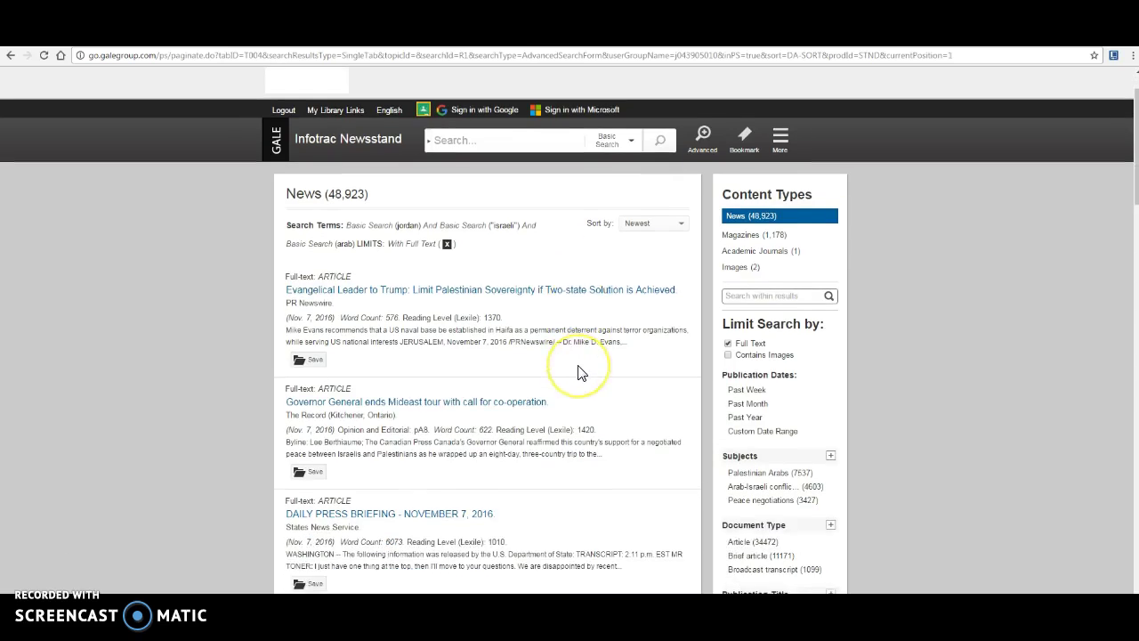
scroll(569, 365, "down", 1)
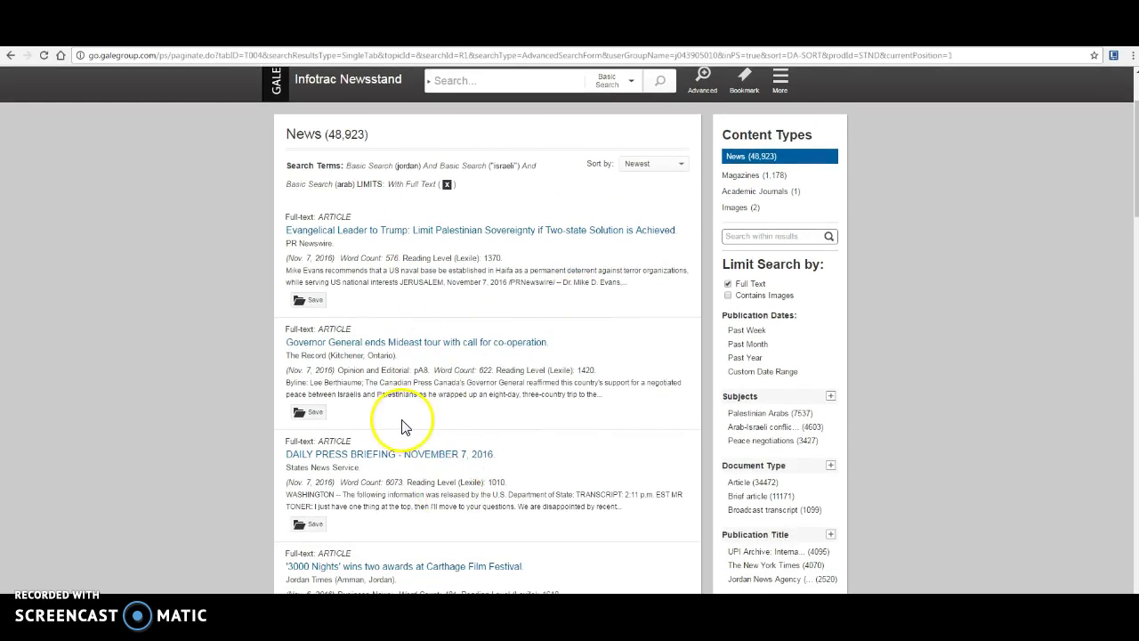
scroll(445, 391, "down", 1)
scroll(466, 471, "down", 1)
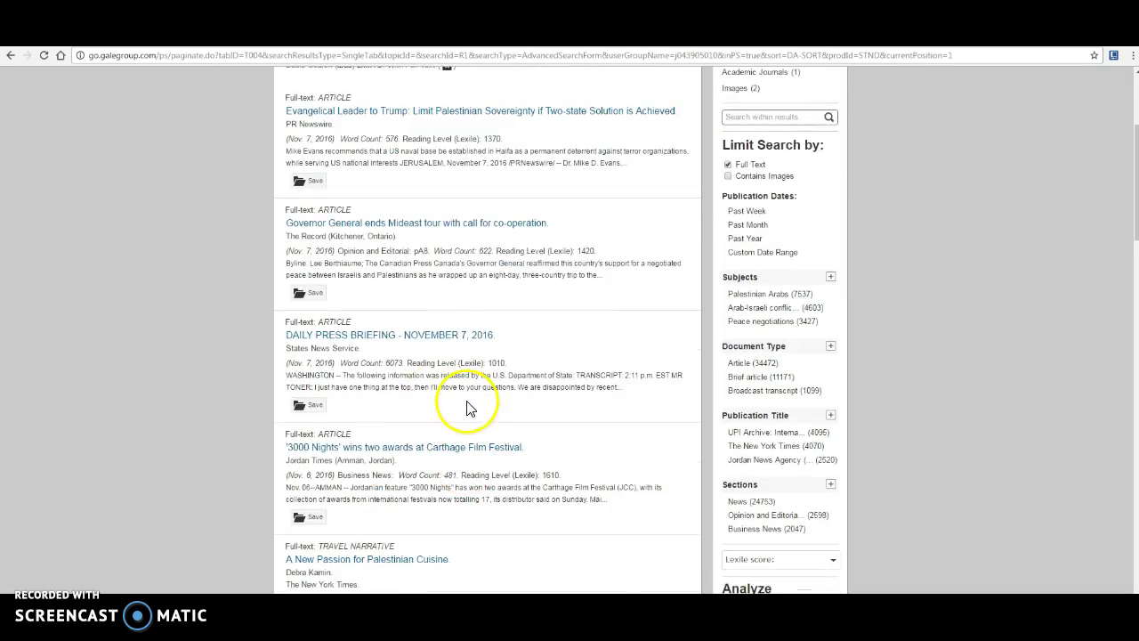
- Switch the results to the Academic Journals content type
scroll(466, 404, "up", 2)
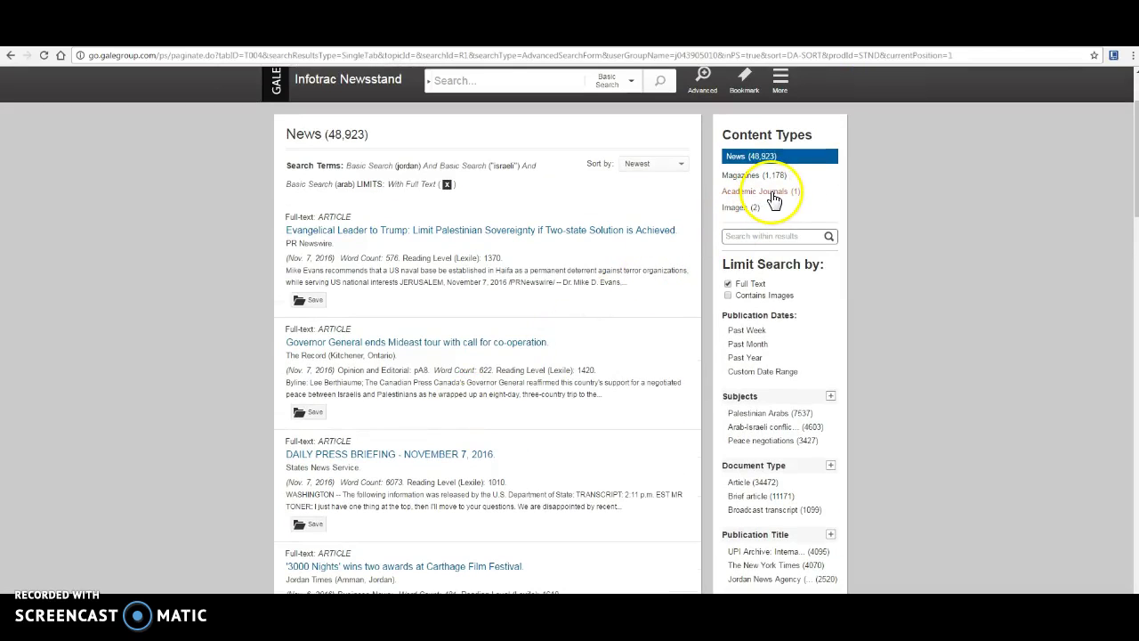
left_click(772, 197)
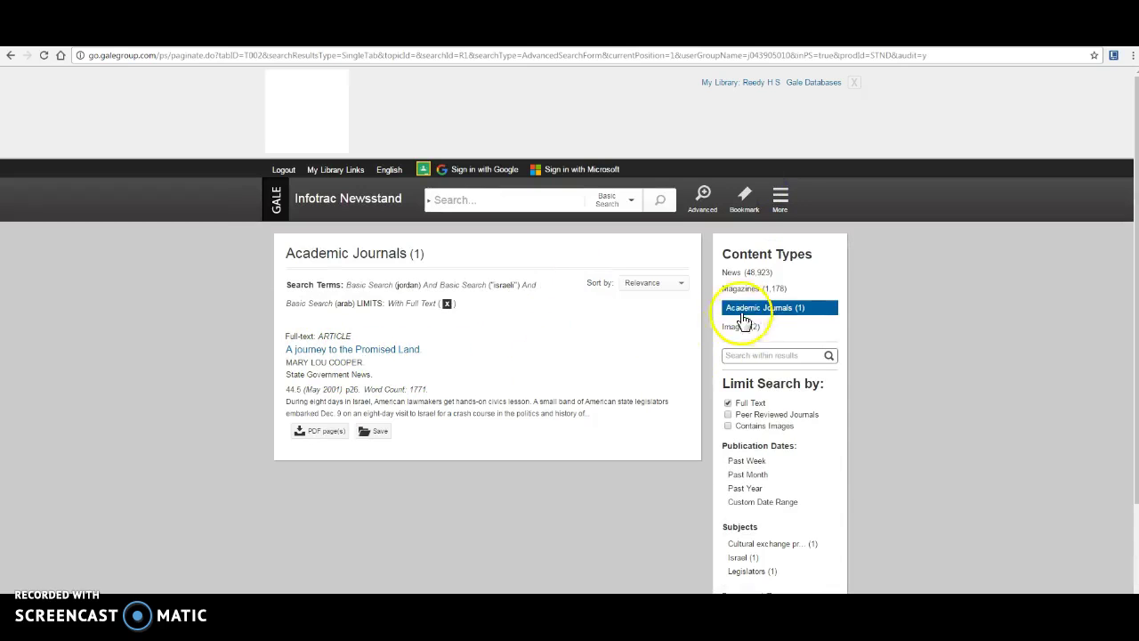
- Leave the journal results for the Infotrac Newsstand home page and return to the MackinVIA Arab-Israeli Conflict group page
left_click(703, 198)
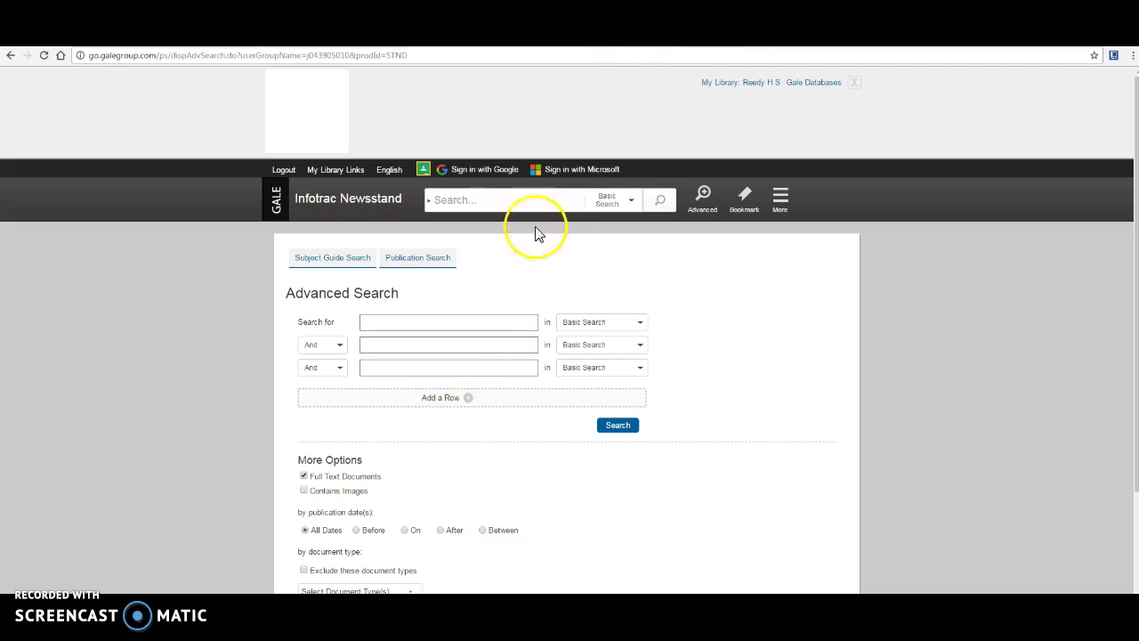
left_click(308, 203)
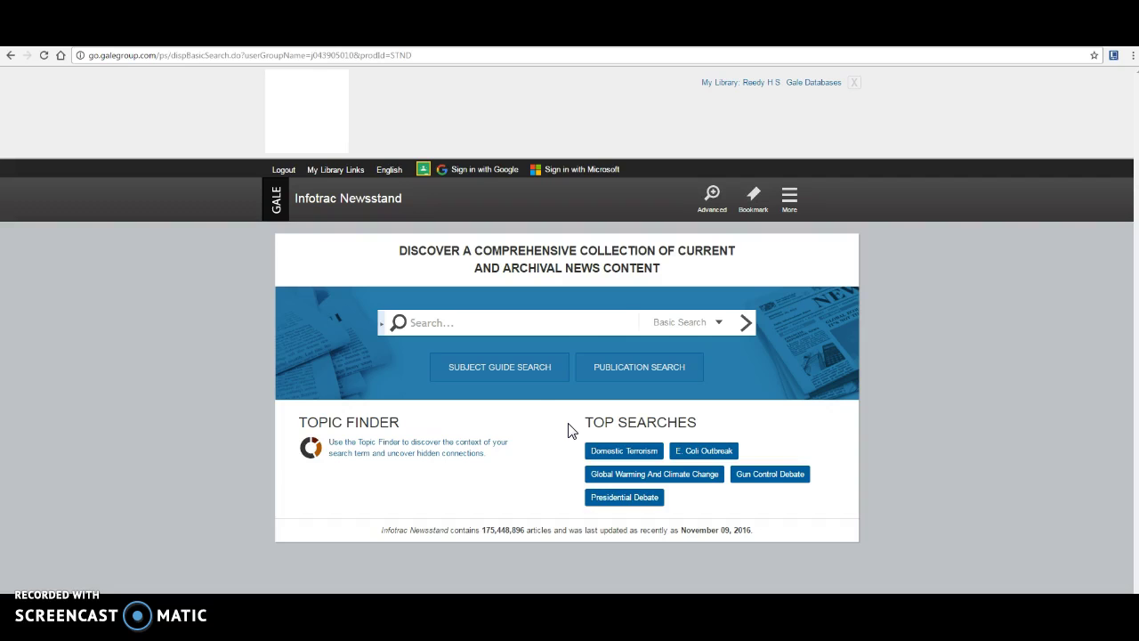
left_click(512, 325)
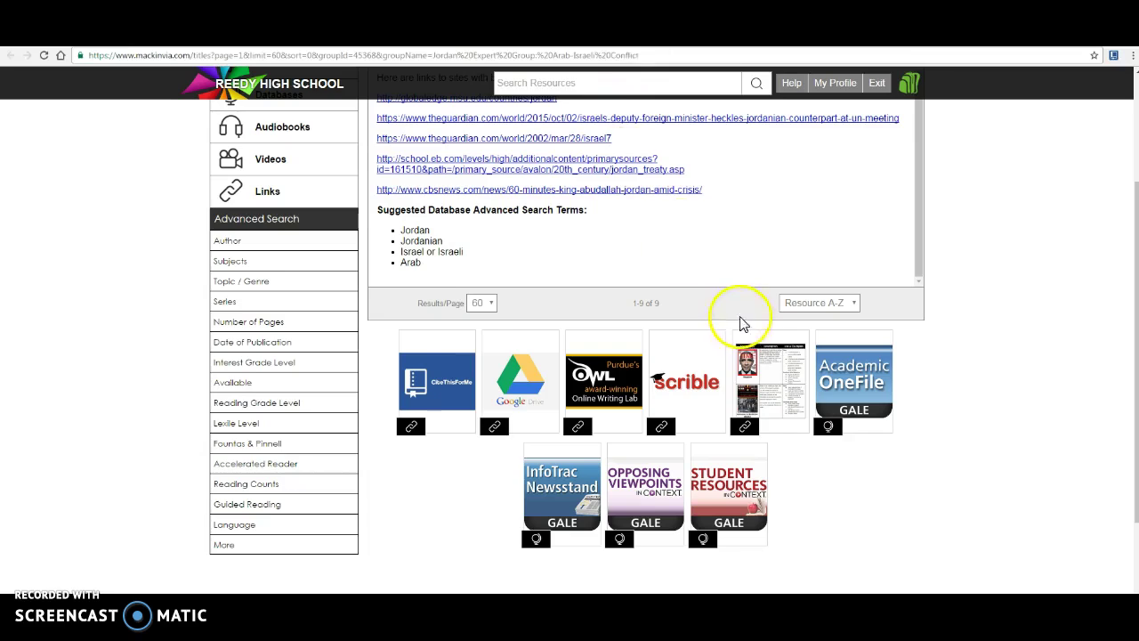
- Return to the library site, open the Jordan Expert Group: Refugees page and look over its instructions
left_click(533, 39)
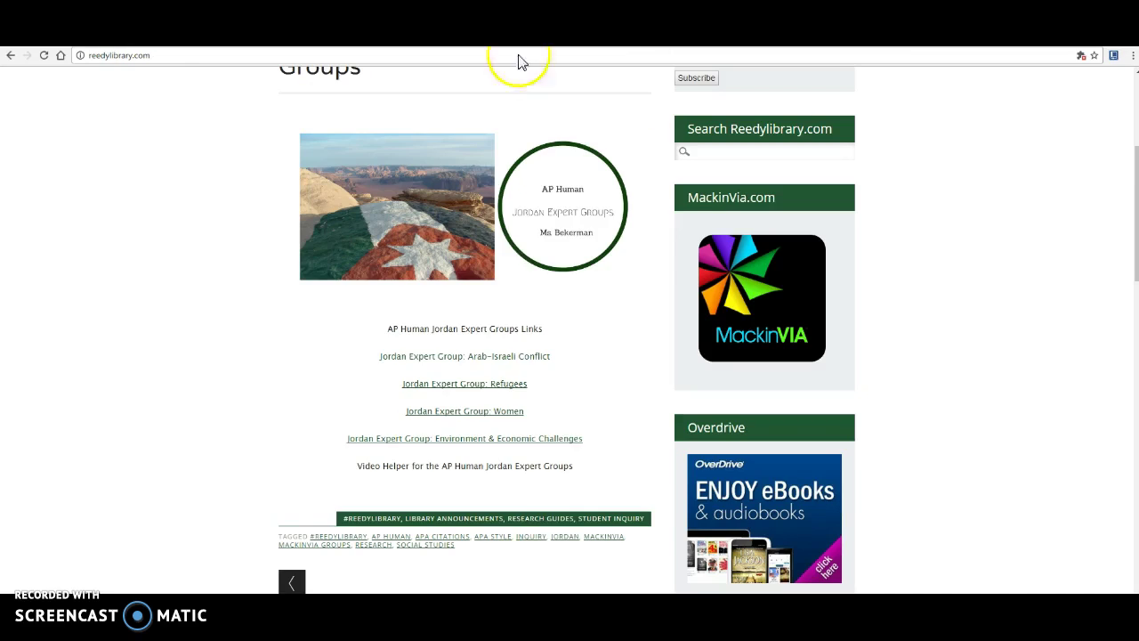
left_click(508, 391)
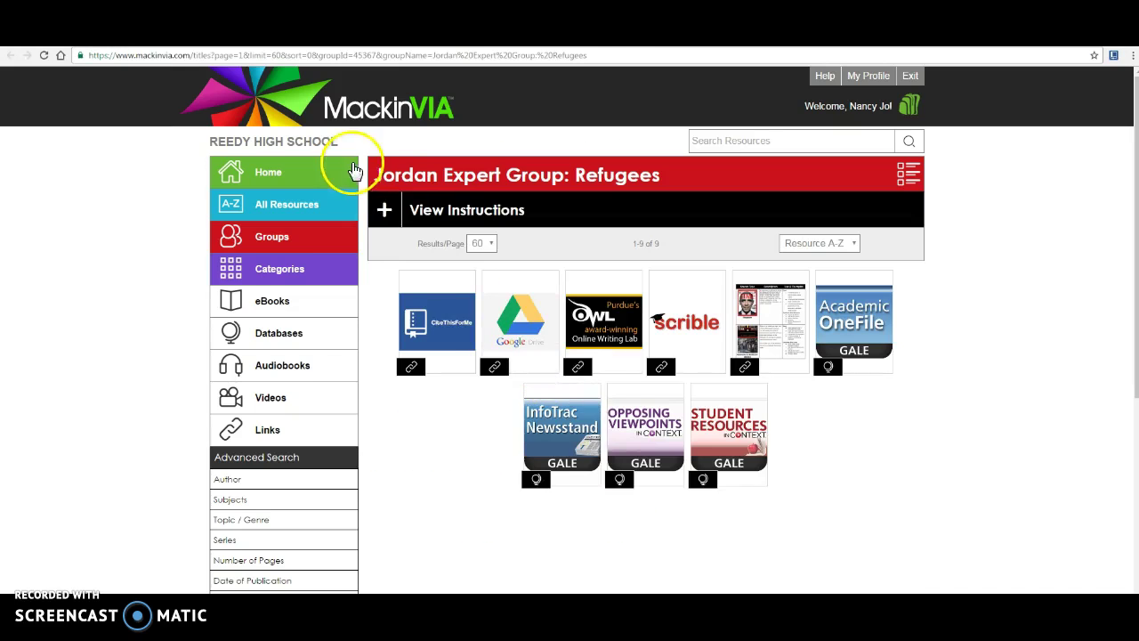
left_click(384, 210)
scroll(631, 407, "down", 3)
scroll(631, 407, "up", 5)
left_click(384, 210)
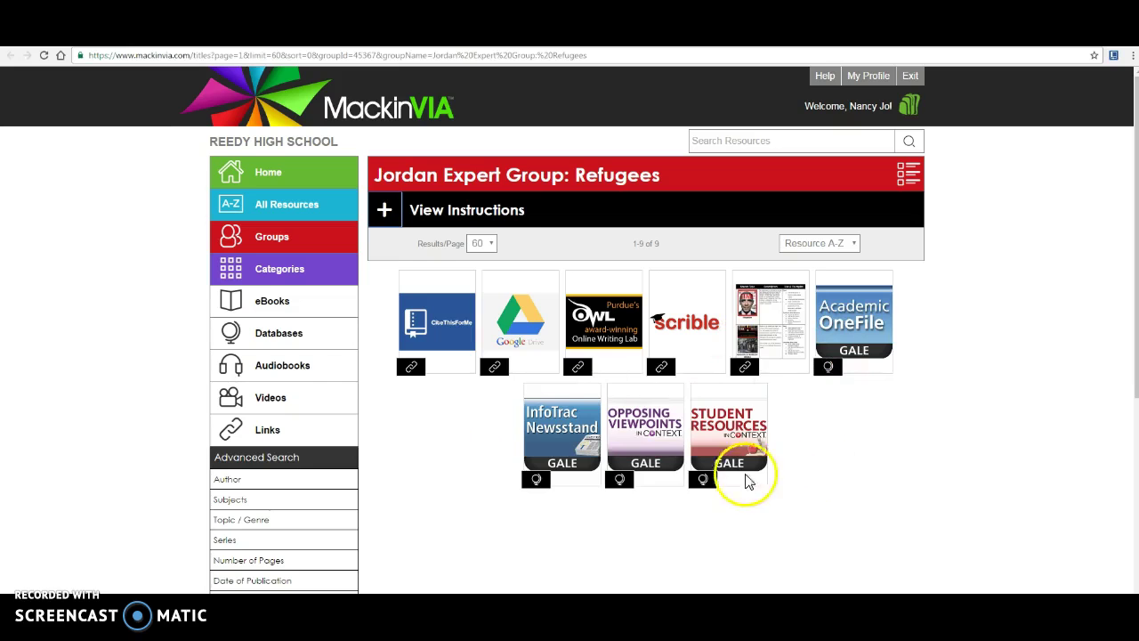
- Open Student Resources in Context from the Refugees group and check the group's suggested database search terms
left_click(744, 435)
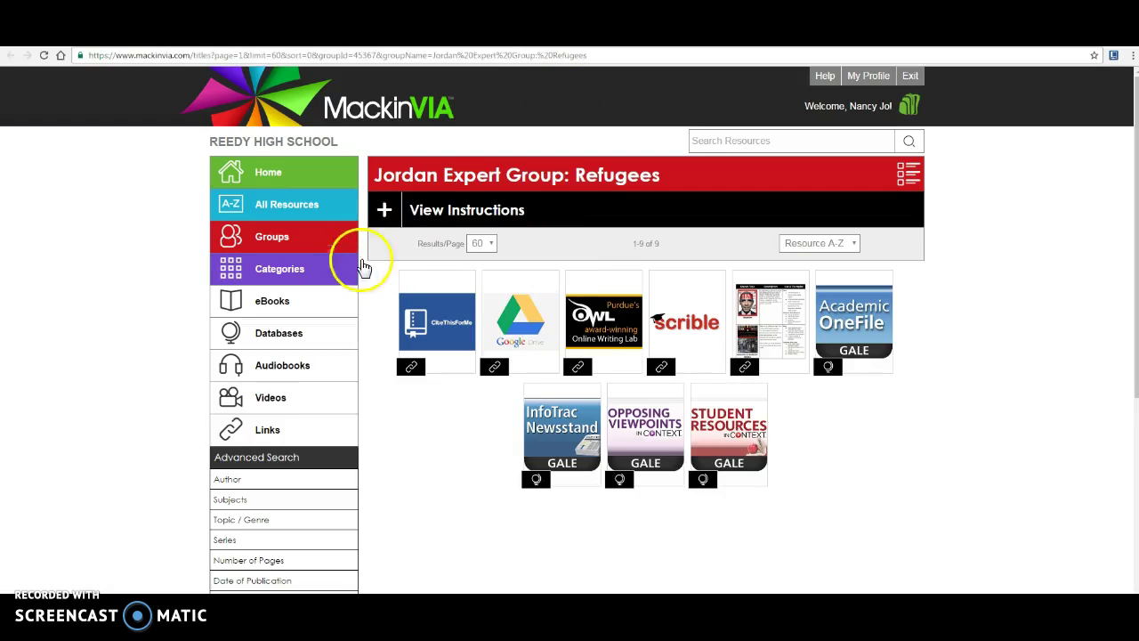
left_click(385, 210)
scroll(534, 469, "down", 3)
scroll(457, 460, "down", 5)
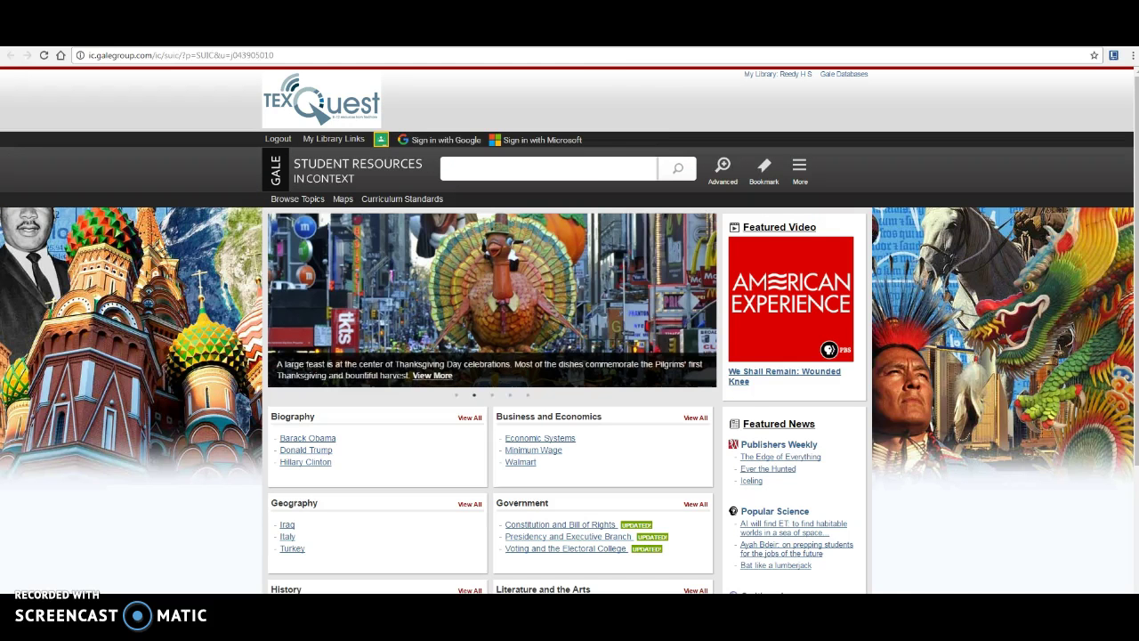
- Run an advanced search for keyword jordan And document title refugee Or publication title refugee camps
left_click(722, 162)
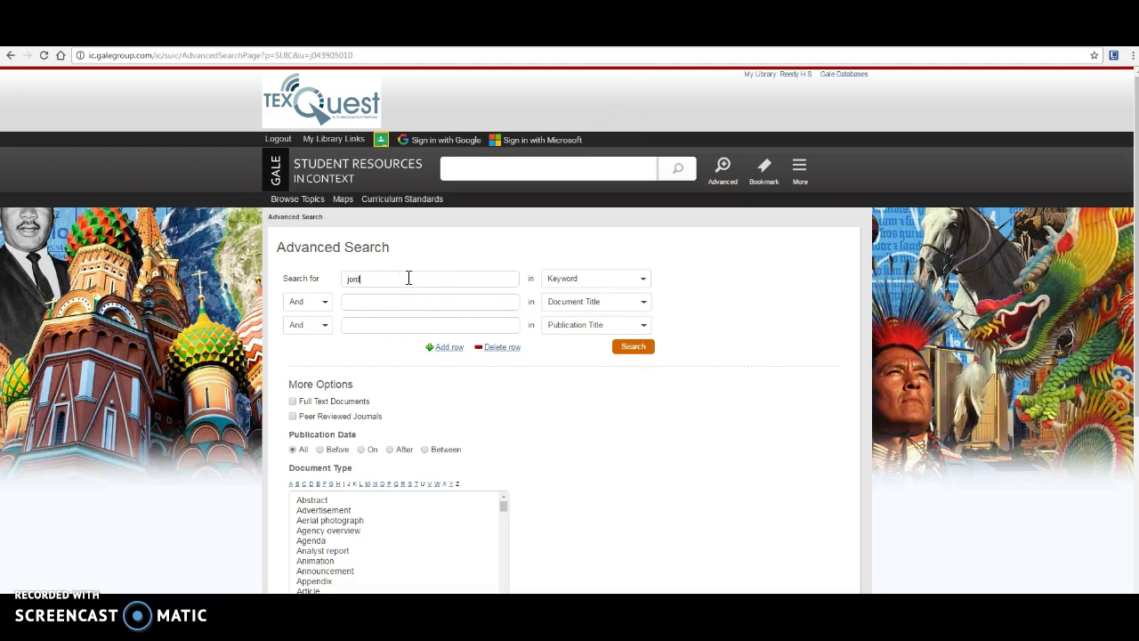
left_click(380, 306)
left_click(326, 324)
left_click(318, 352)
left_click(324, 304)
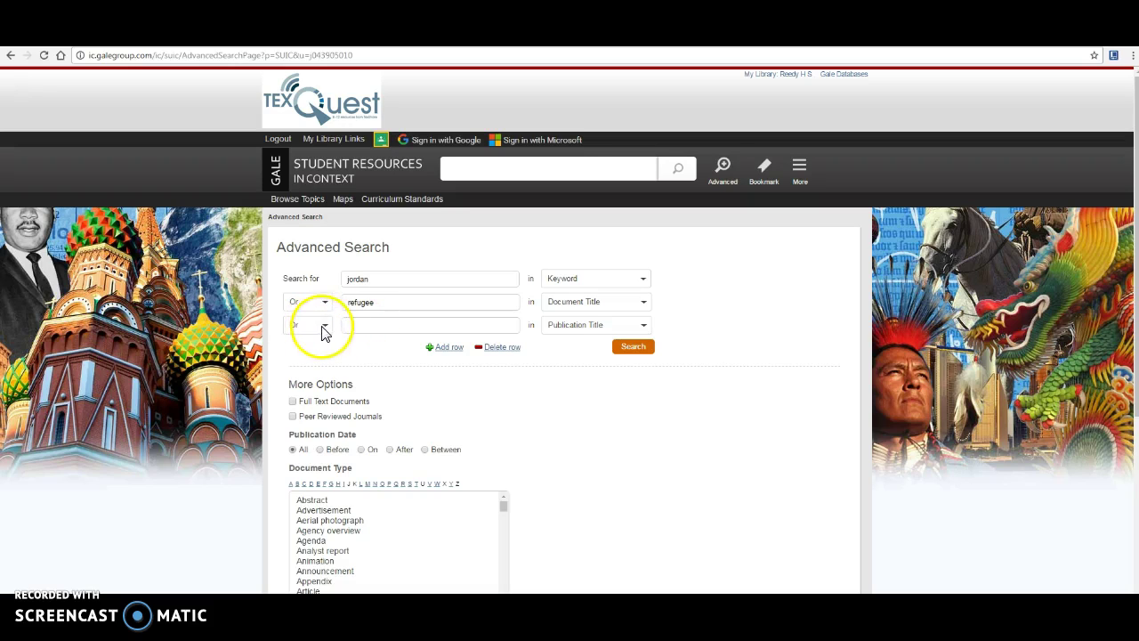
left_click(324, 328)
left_click(324, 304)
left_click(300, 316)
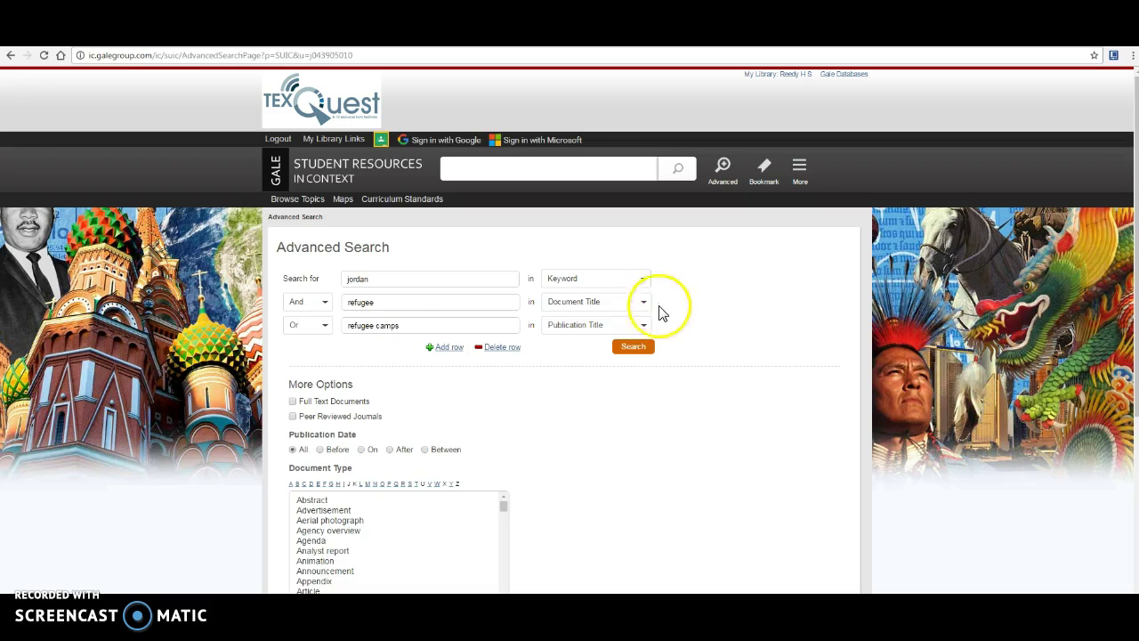
left_click(634, 346)
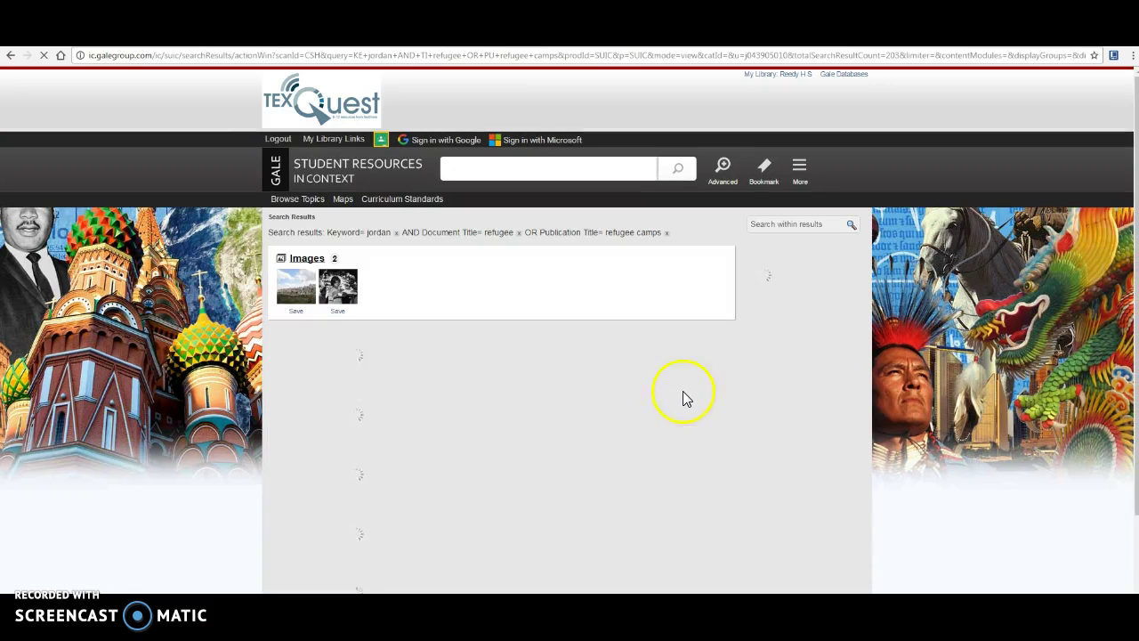
- Look through the refugee search results by content type and open the full Magazines list
scroll(690, 398, "down", 2)
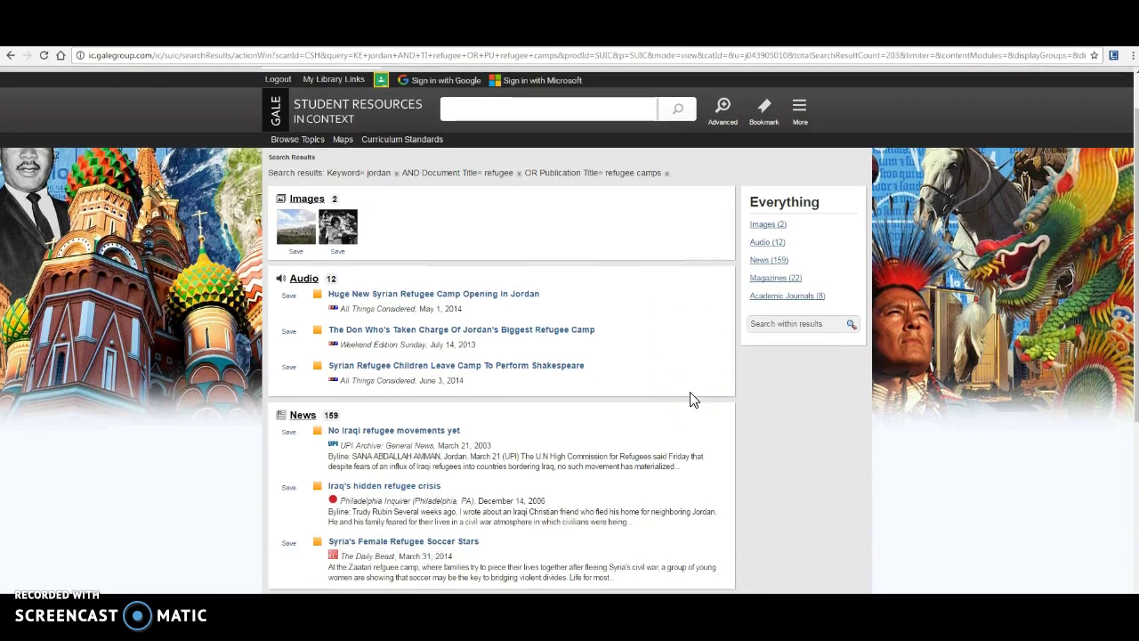
scroll(692, 397, "down", 1)
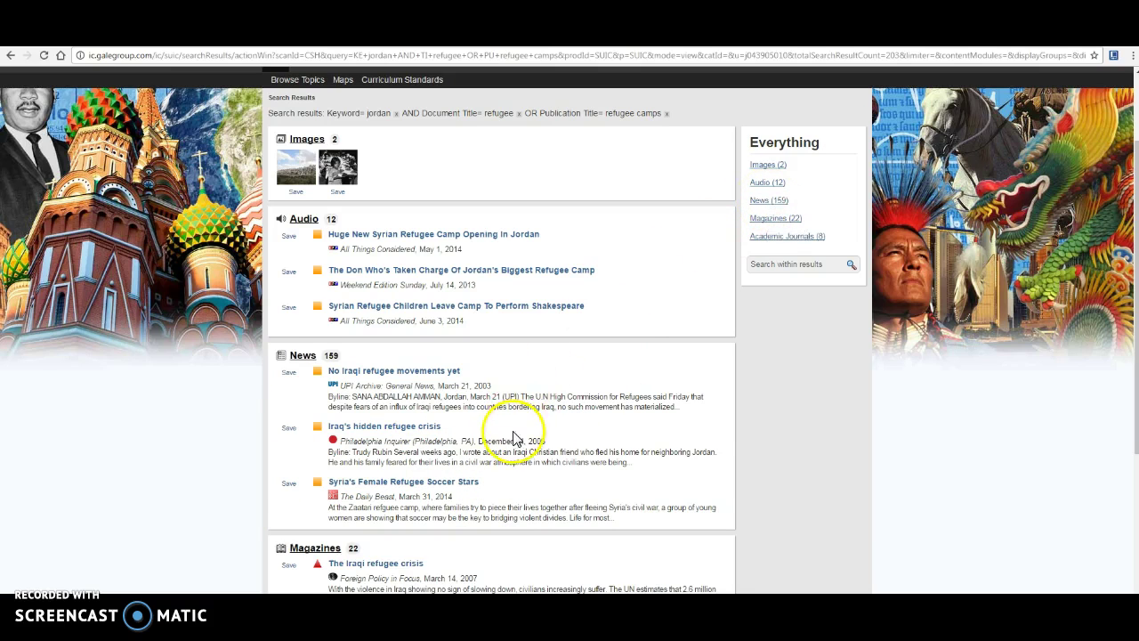
scroll(508, 432, "down", 2)
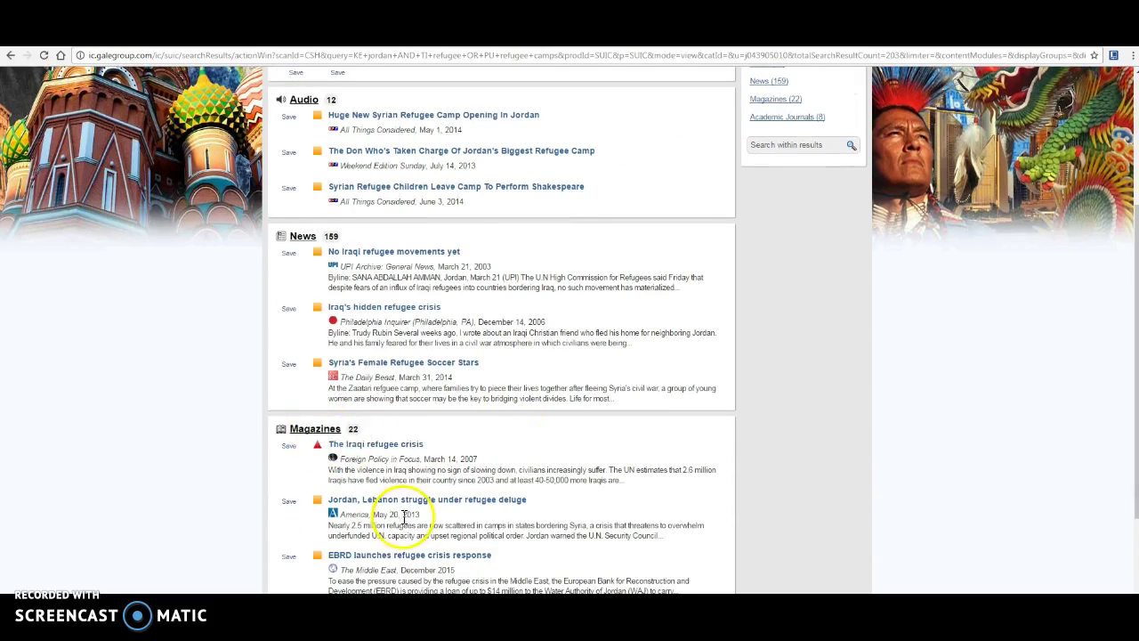
scroll(356, 454, "down", 1)
left_click(328, 371)
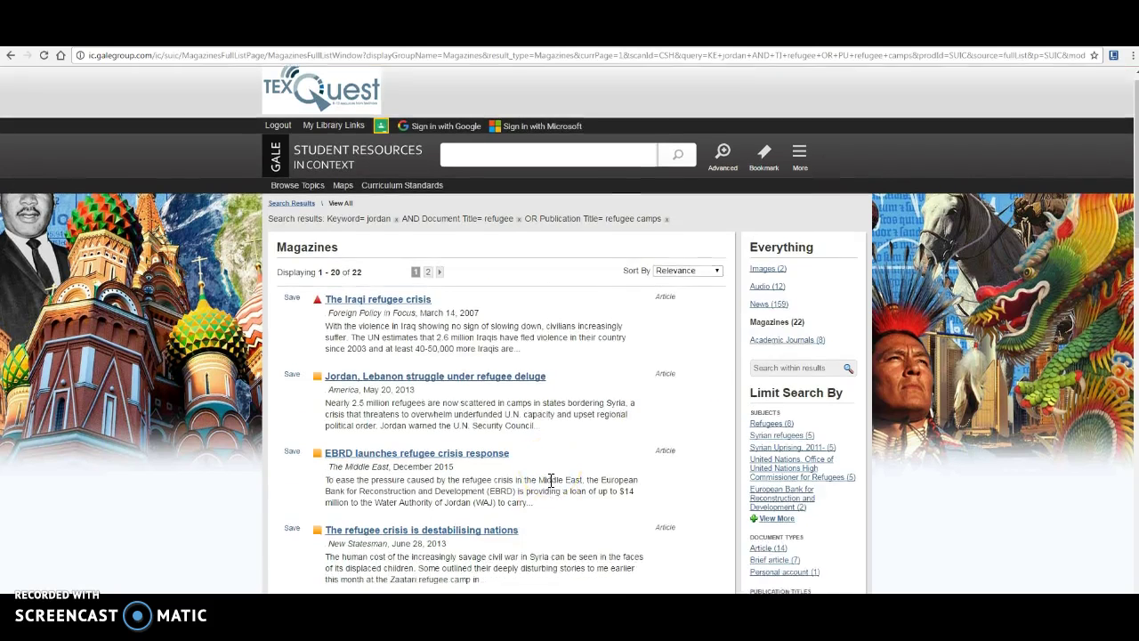
- Examine the magazine articles on refugees in Jordan, including their titles, publications and dates
scroll(551, 481, "down", 2)
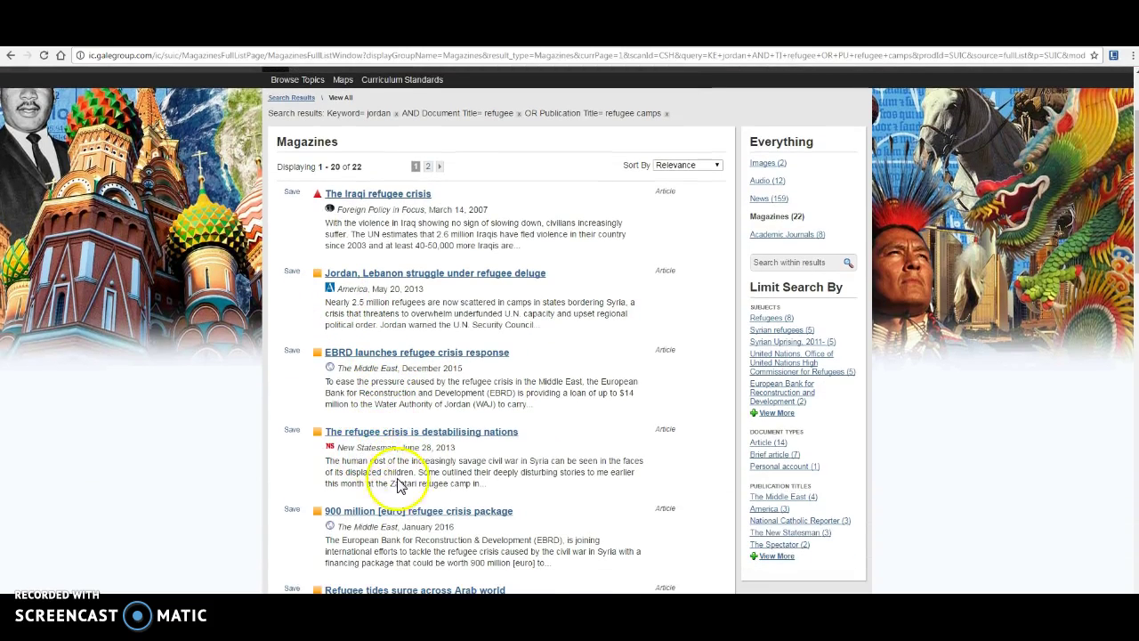
scroll(398, 486, "down", 1)
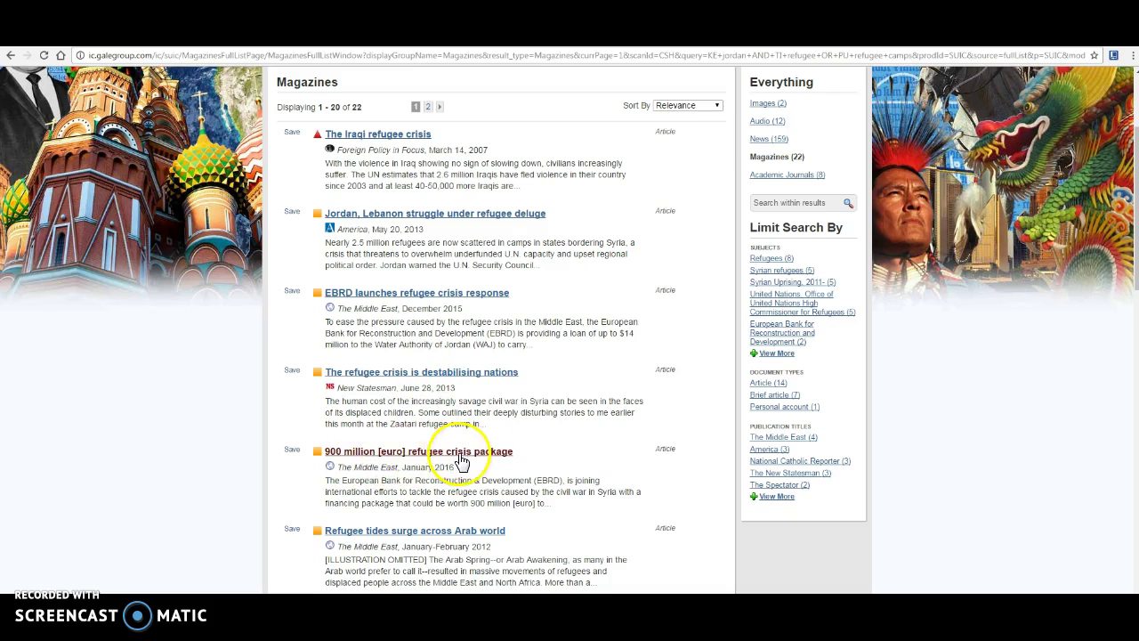
scroll(420, 469, "down", 1)
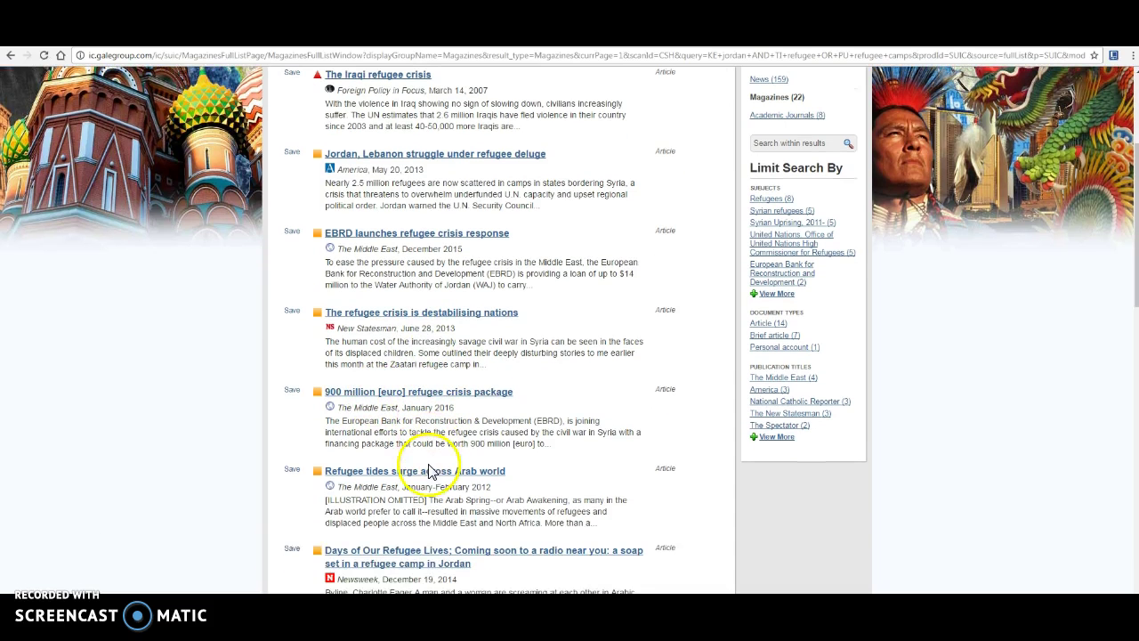
scroll(478, 498, "down", 1)
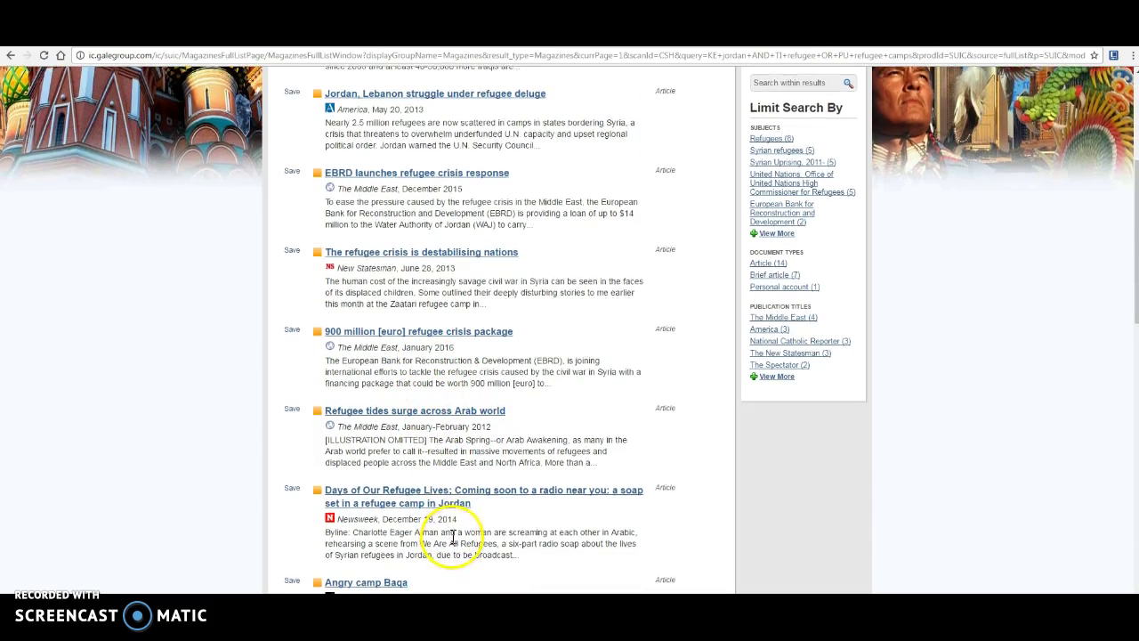
scroll(451, 543, "down", 2)
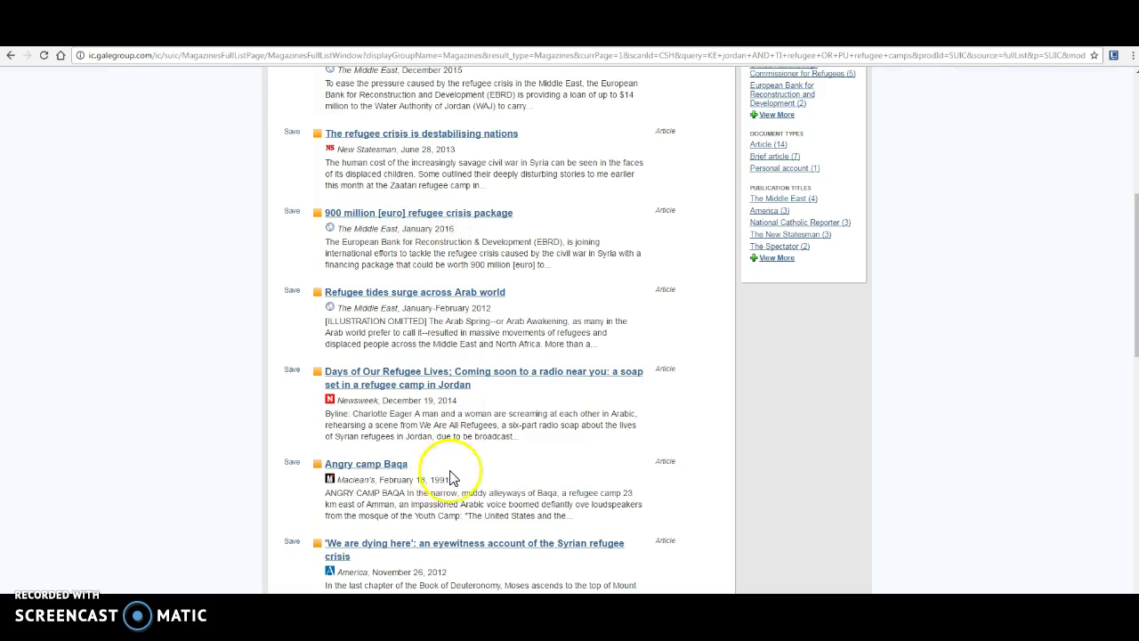
scroll(434, 503, "down", 1)
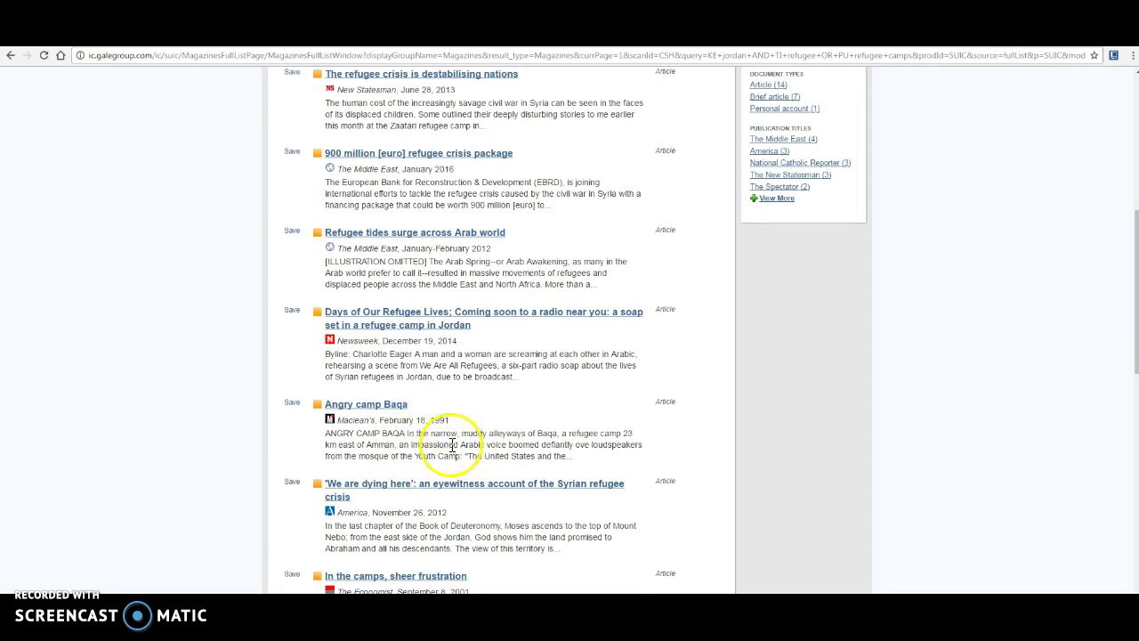
scroll(462, 444, "down", 2)
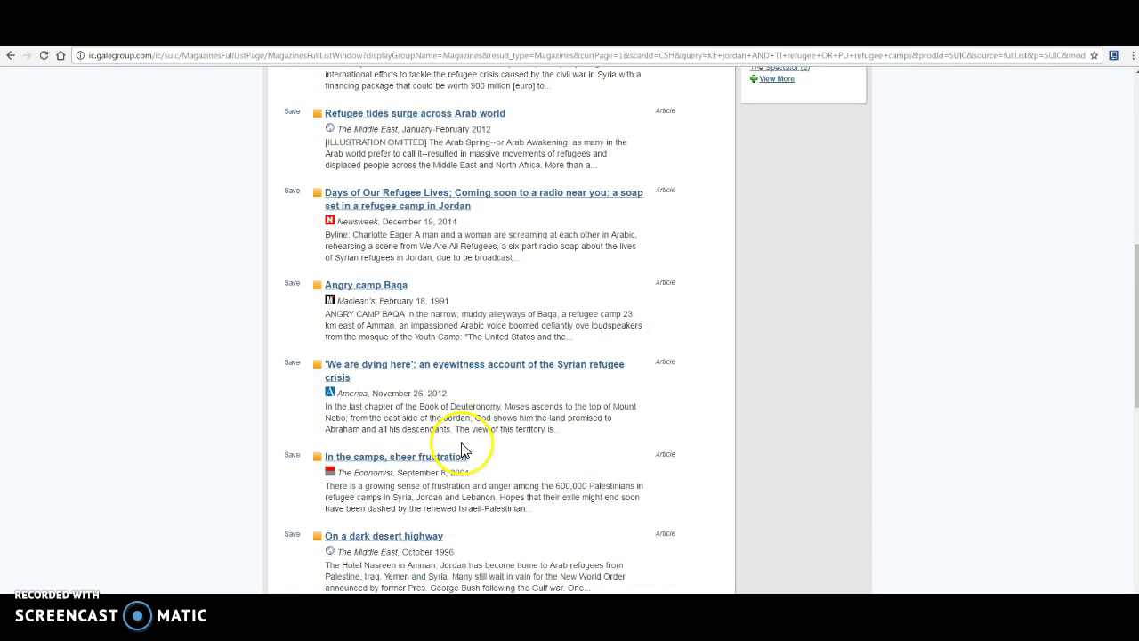
scroll(463, 448, "down", 2)
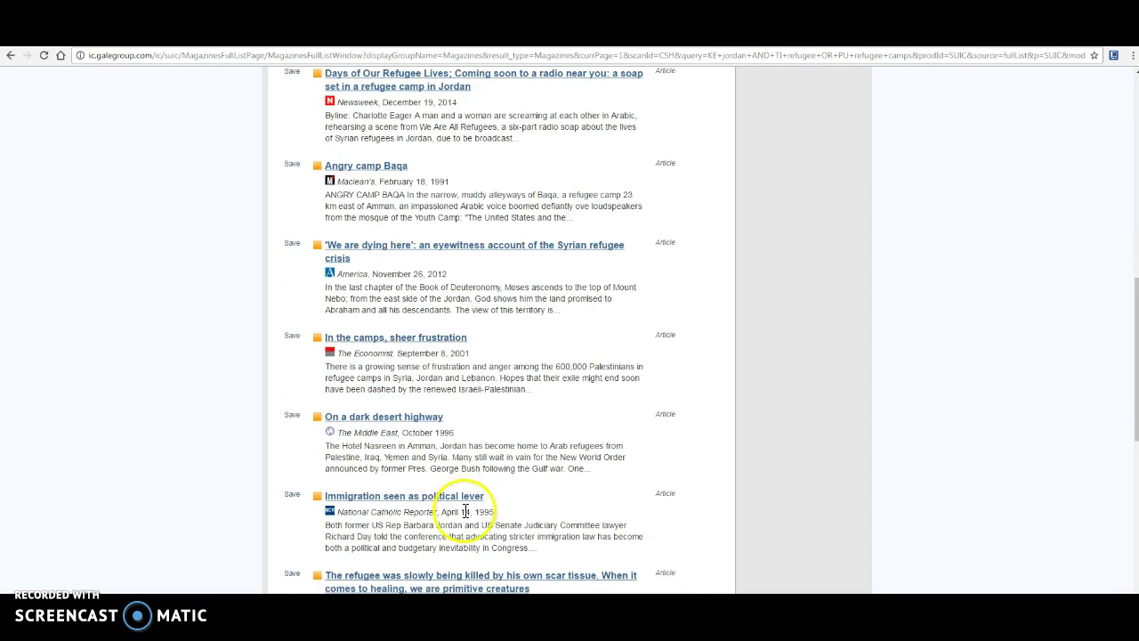
scroll(480, 515, "down", 2)
scroll(468, 501, "up", 15)
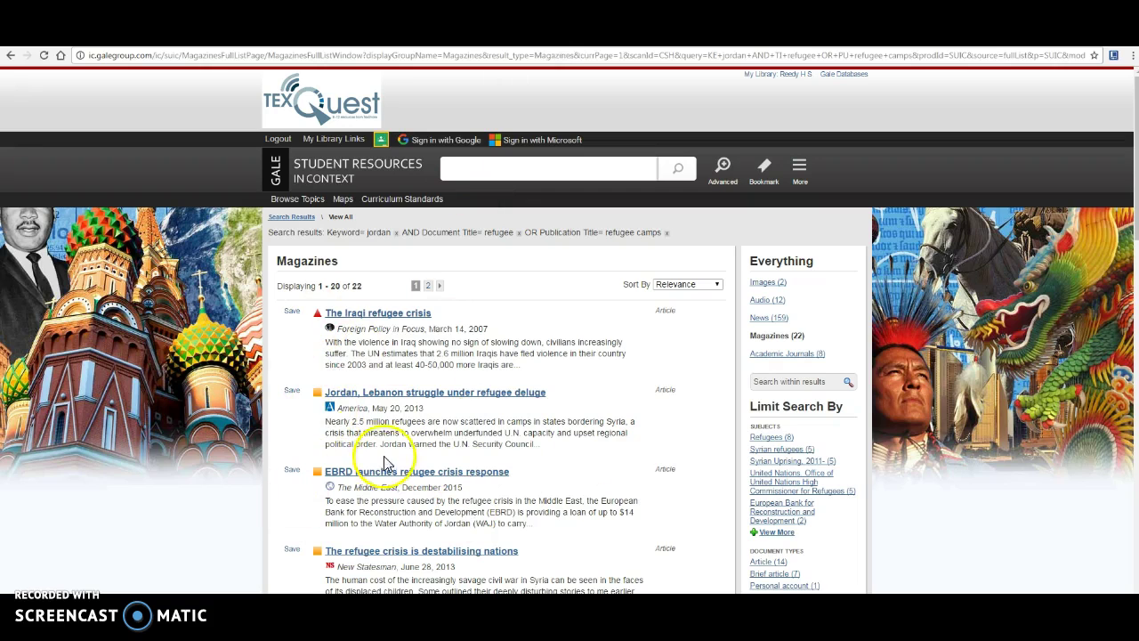
- Close the magazine results, review the Refugees group's instructions and return to the library site
key("ctrl+w")
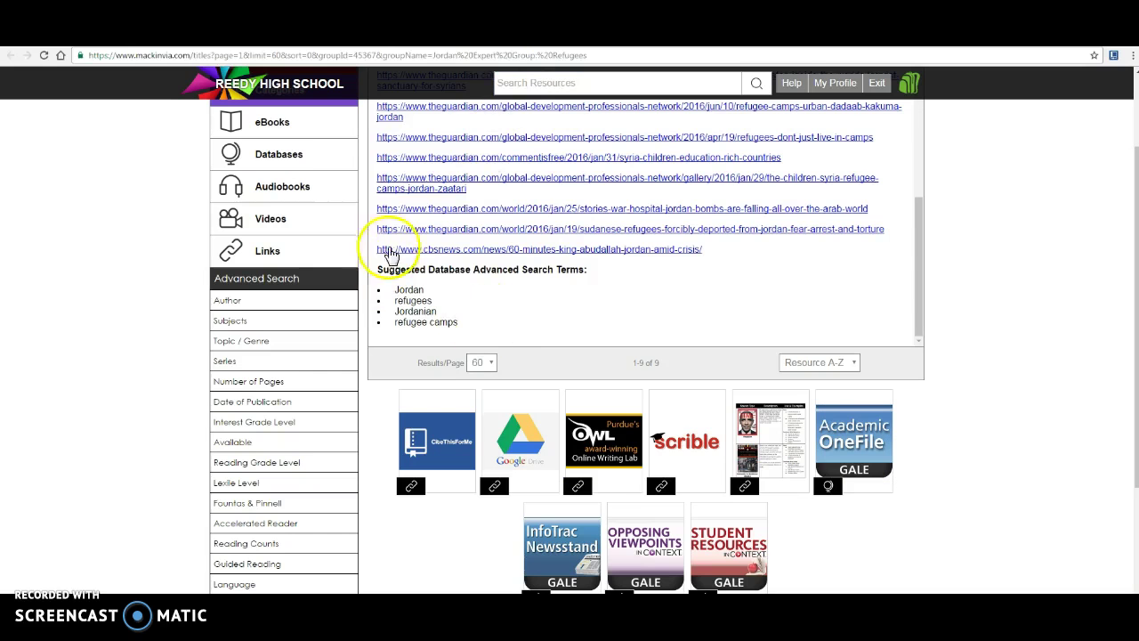
scroll(418, 285, "up", 1)
scroll(451, 256, "up", 4)
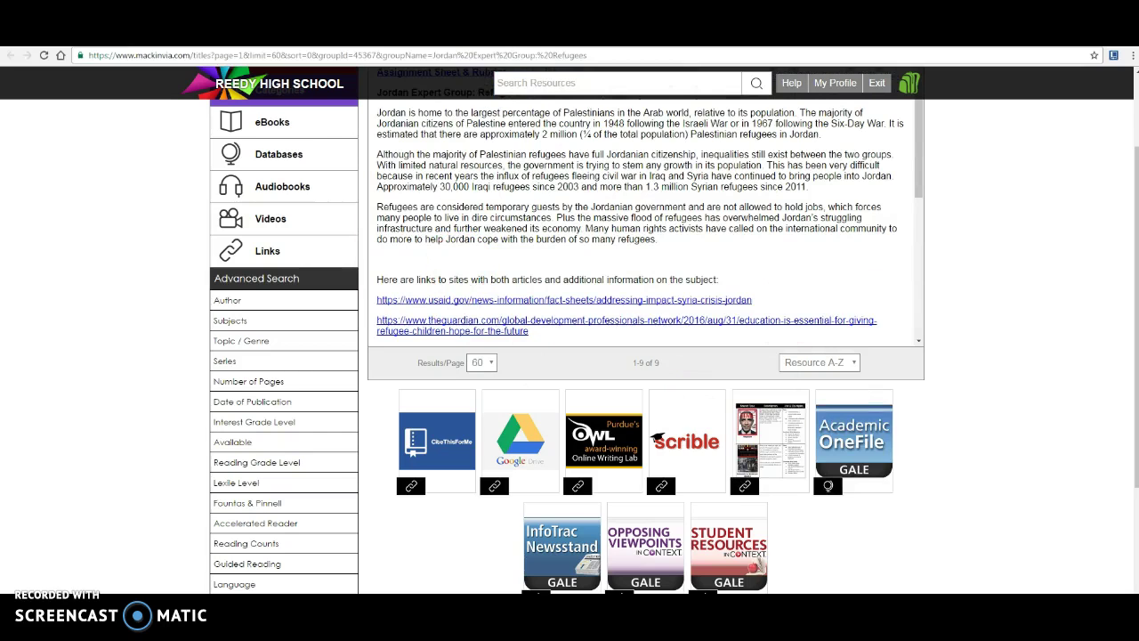
key("ctrl+w")
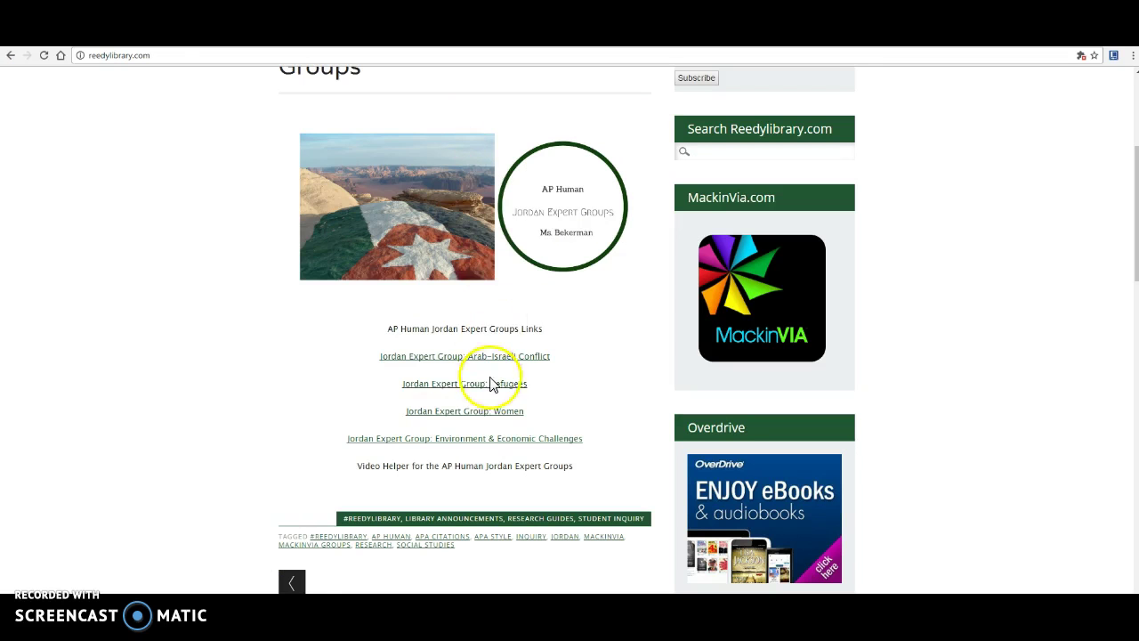
- Open the Jordan Expert Group: Women page and read its instructions down to the suggested search terms
left_click(481, 411)
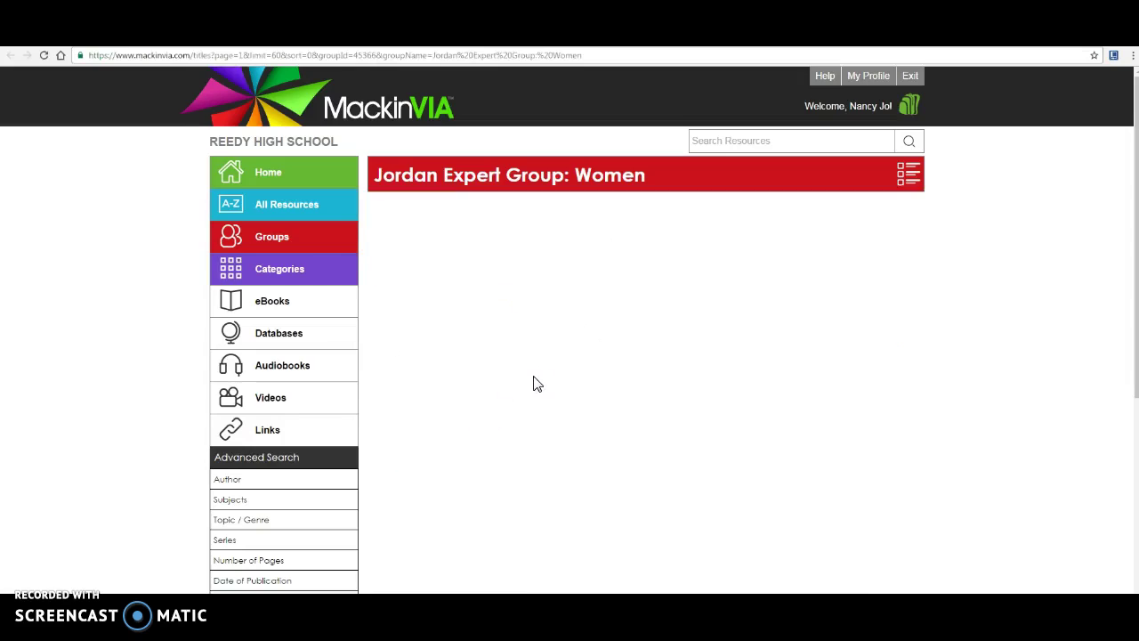
left_click(397, 218)
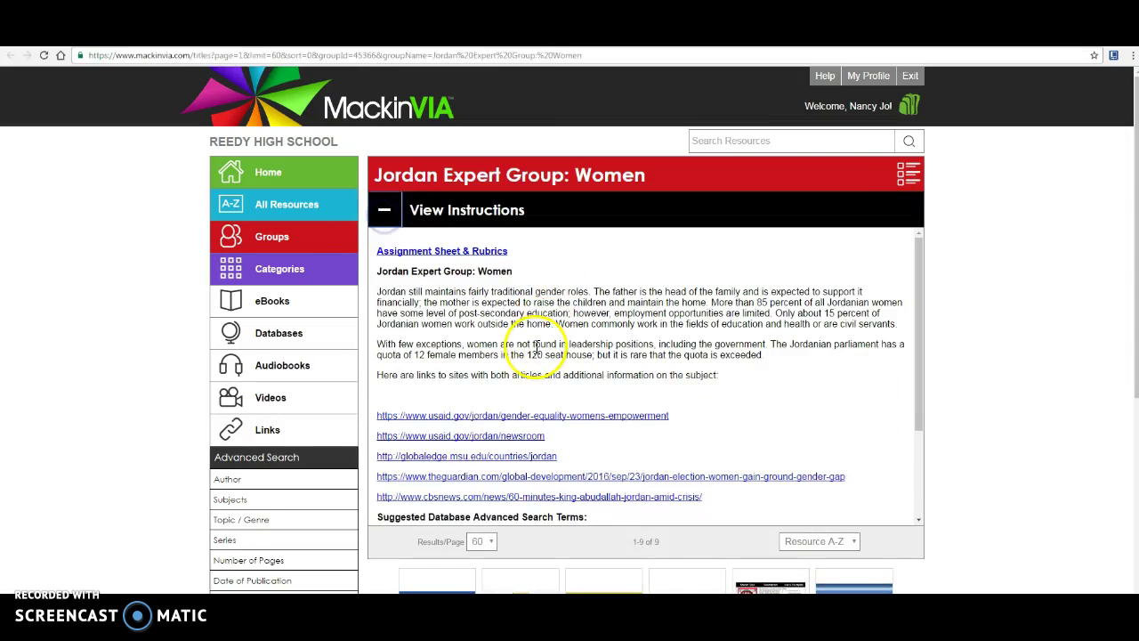
scroll(525, 343, "down", 3)
scroll(502, 412, "up", 3)
scroll(521, 406, "down", 3)
scroll(979, 358, "down", 3)
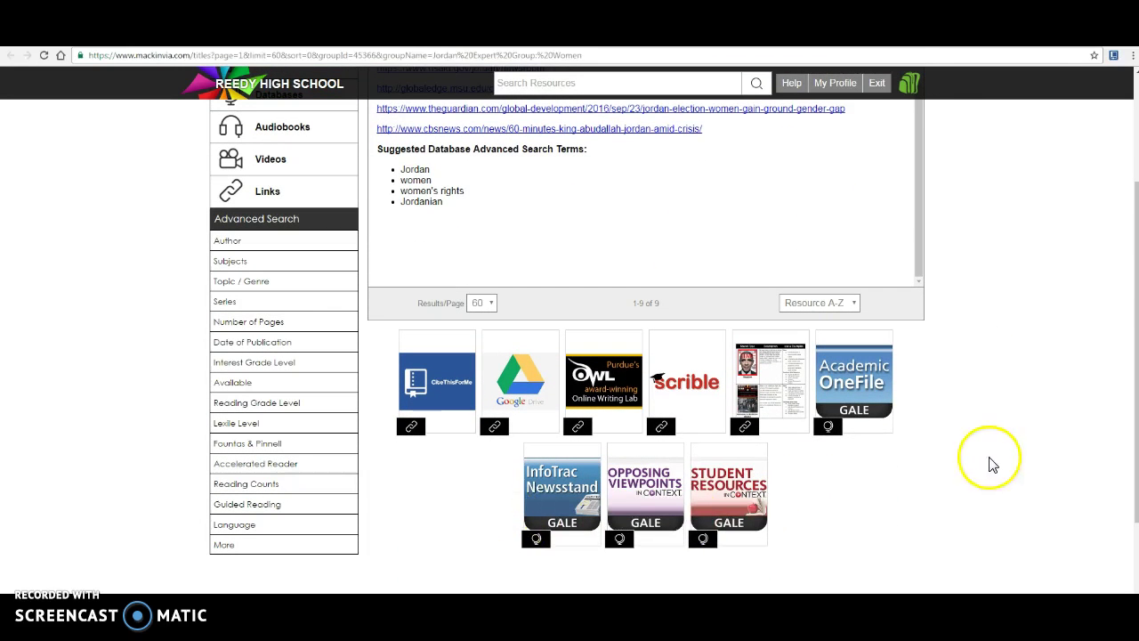
- Open the advanced search in Academic OneFile from the Women group and enter jordan as the first keyword
left_click(861, 384)
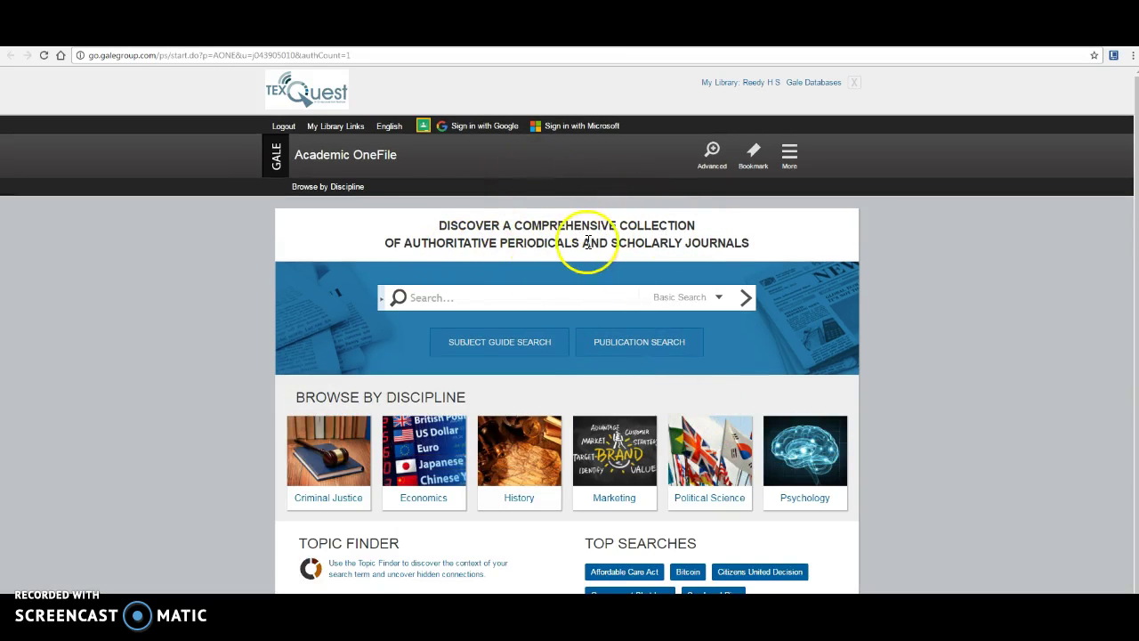
left_click(715, 153)
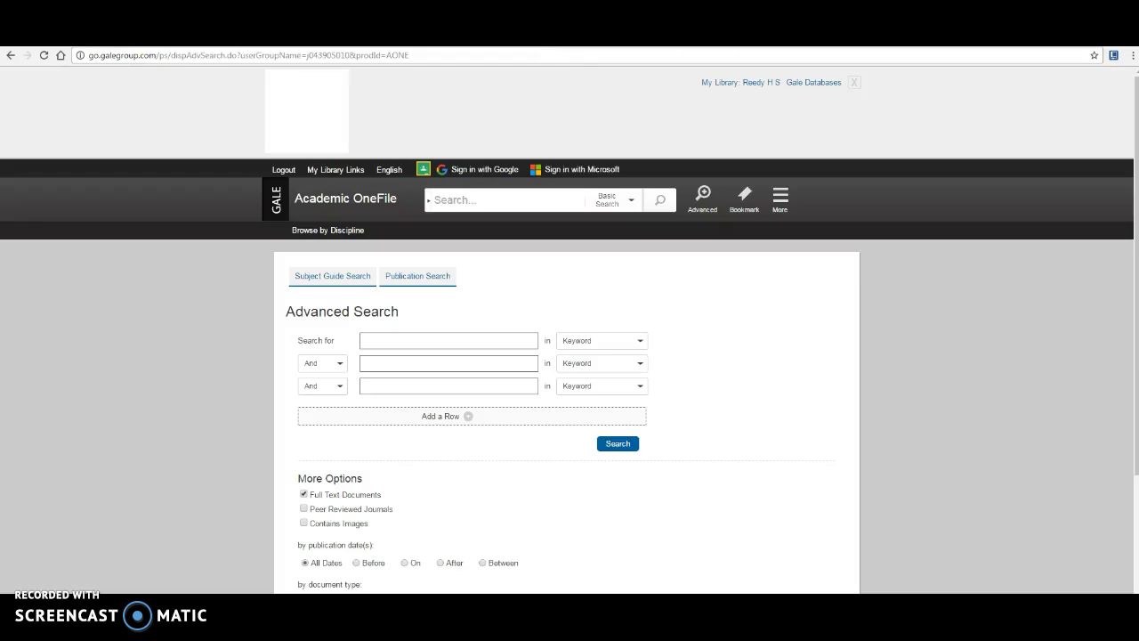
left_click(429, 338)
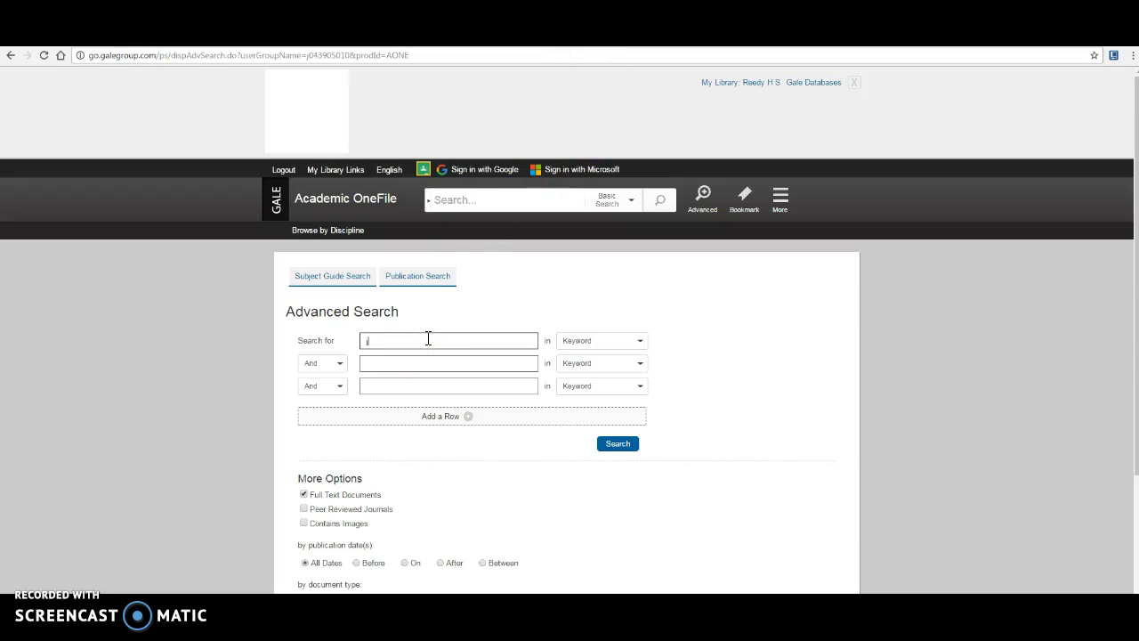
left_click(690, 332)
- Set the second search row to Or with the suggested keyword "jordanian"
left_click(342, 363)
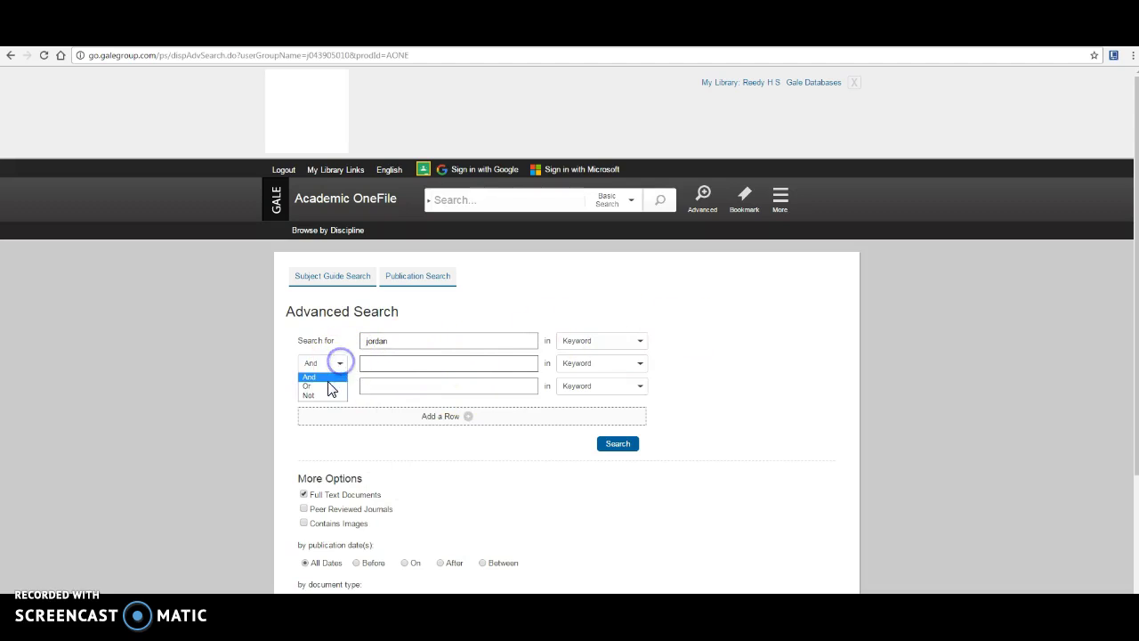
left_click(381, 362)
type("Jordan")
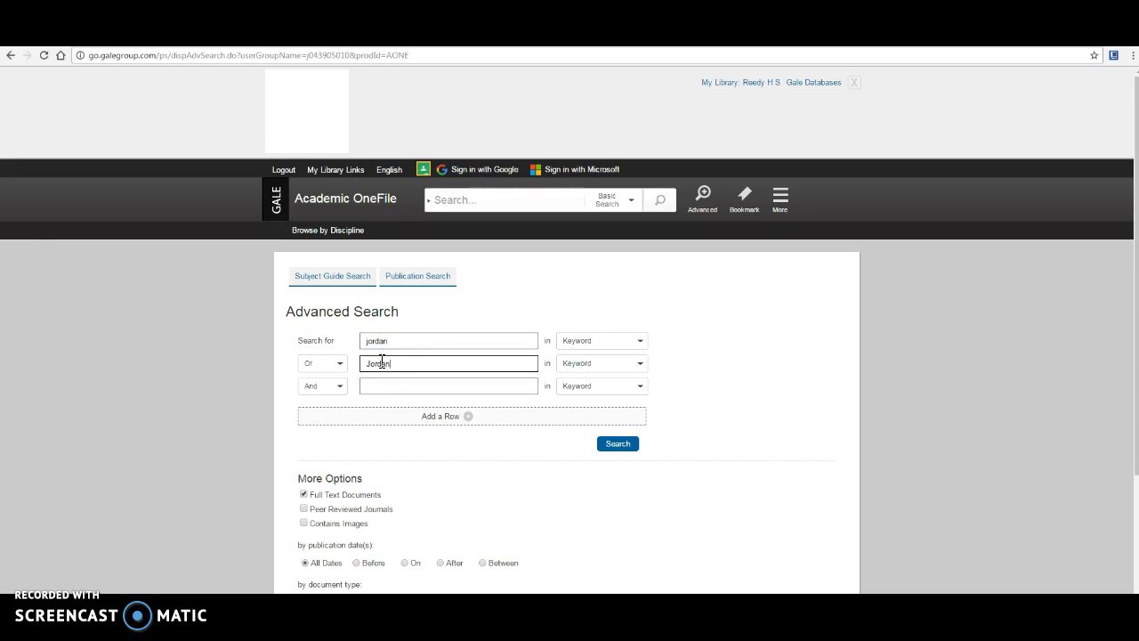
type("ian")
left_click(388, 384)
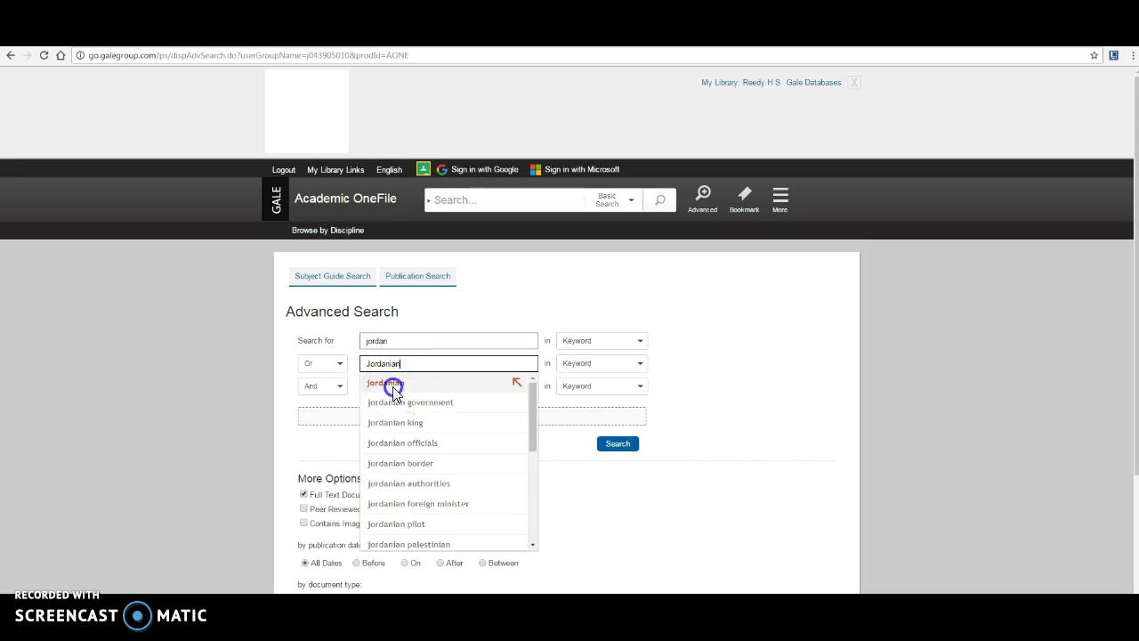
- Add women as the third keyword joined with And, and run the advanced search
left_click(342, 388)
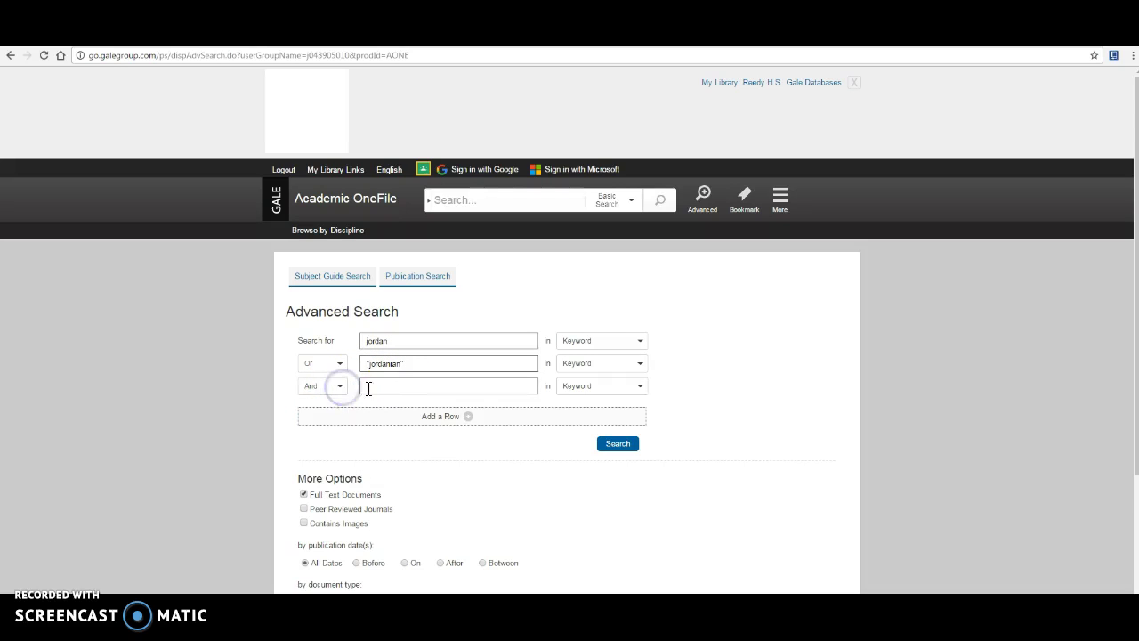
left_click(385, 389)
type("woman")
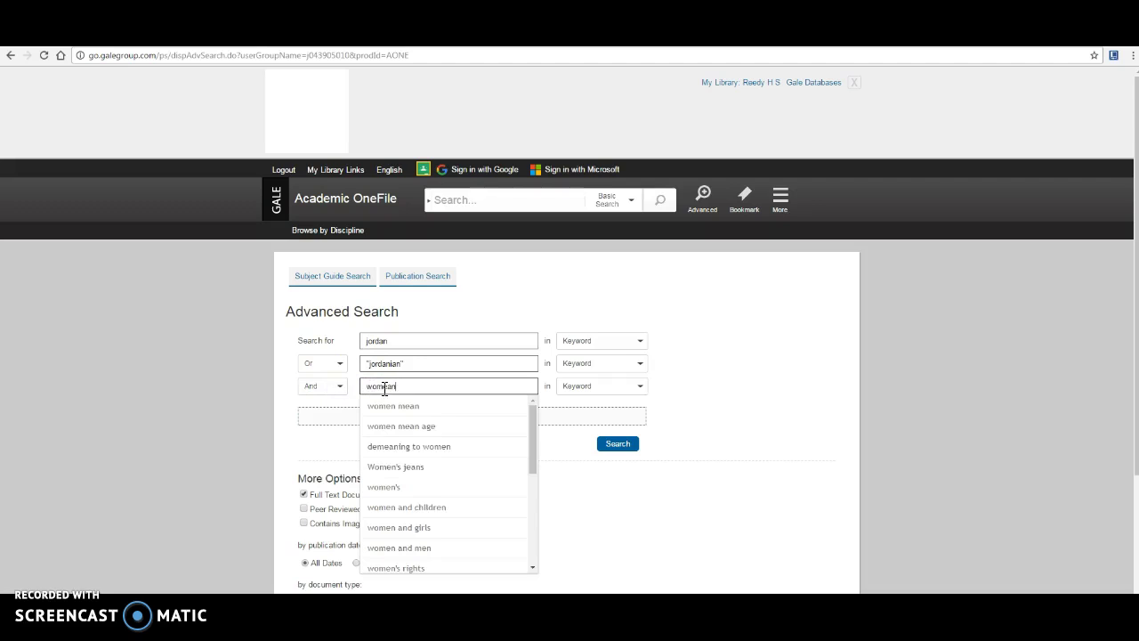
type("n")
key("BackSpace")
key("BackSpace")
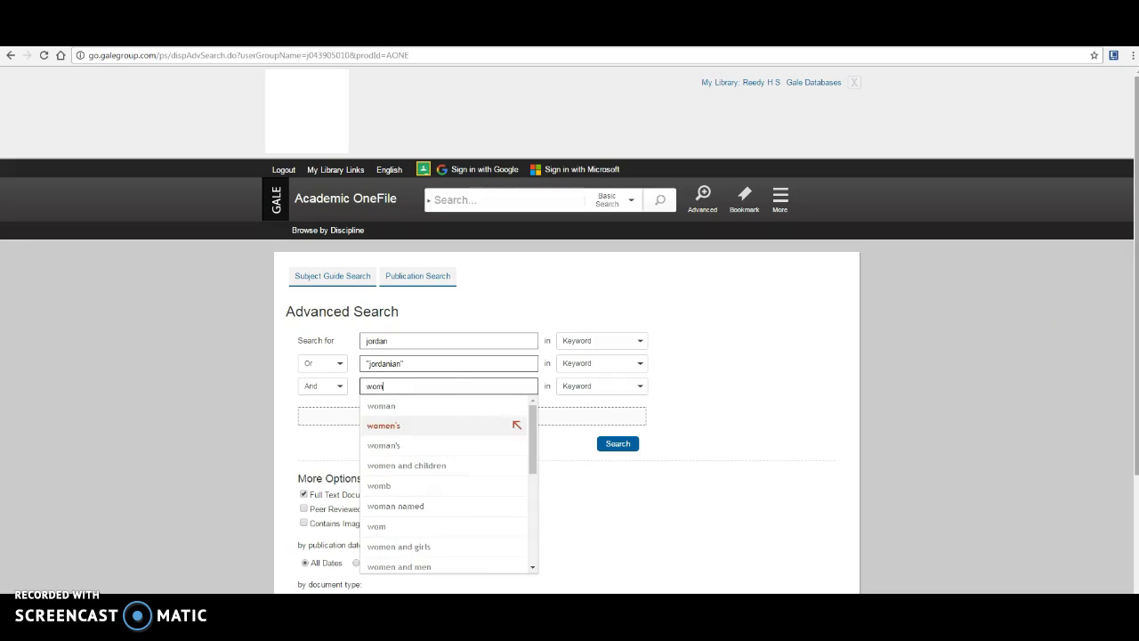
type("en")
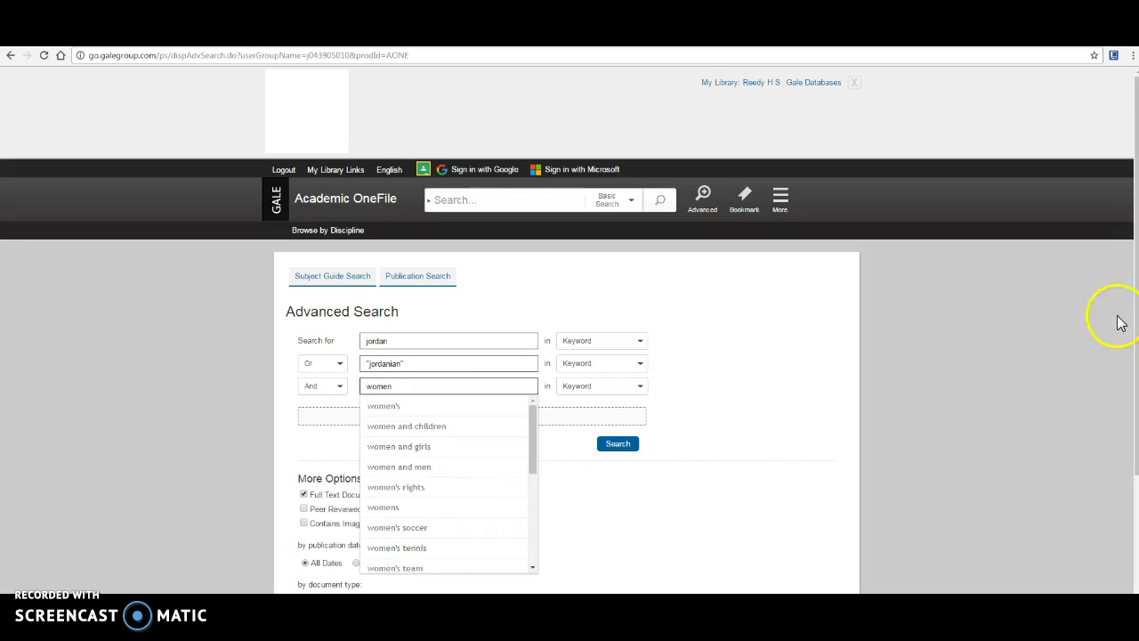
left_click(776, 427)
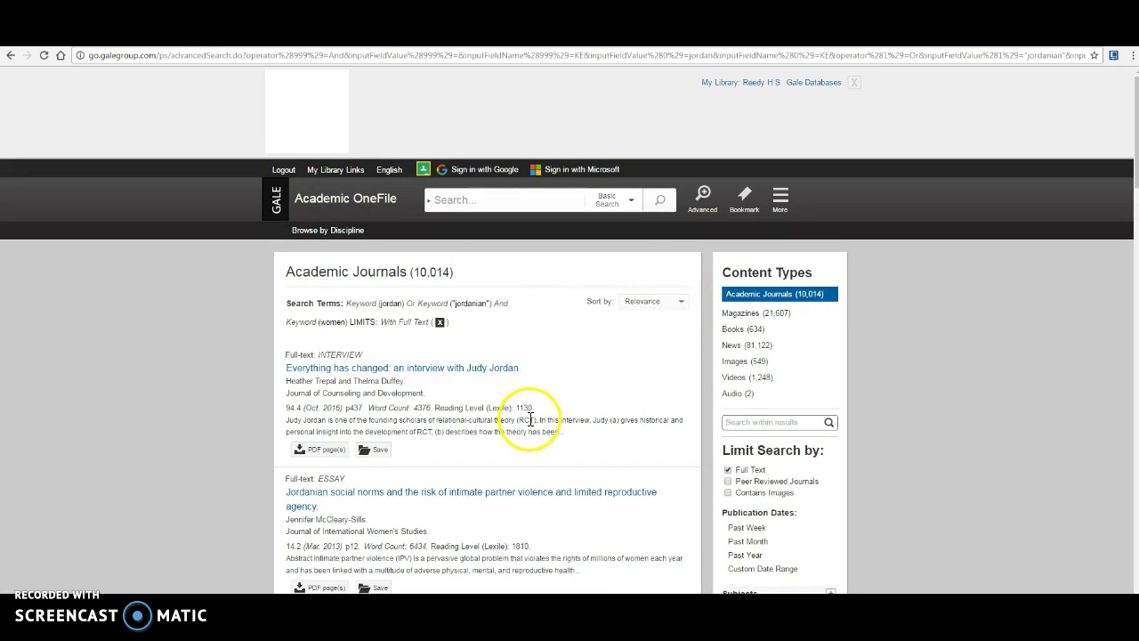
- Examine the academic journal results on Jordanian women, including their titles, publications and search limits
scroll(532, 426, "down", 1)
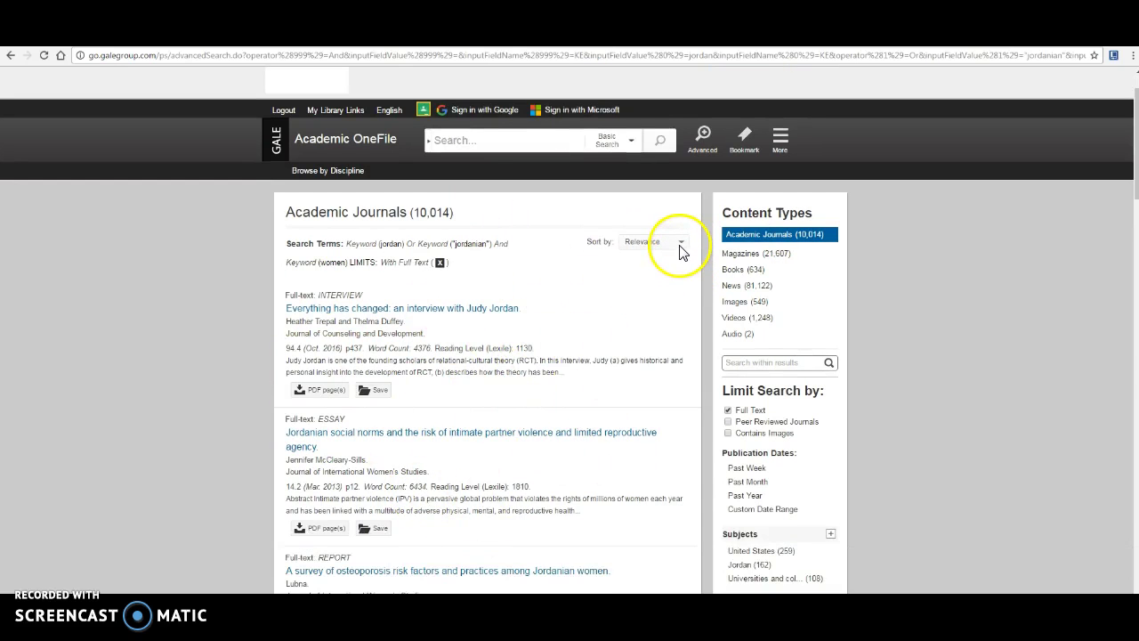
scroll(522, 377, "down", 1)
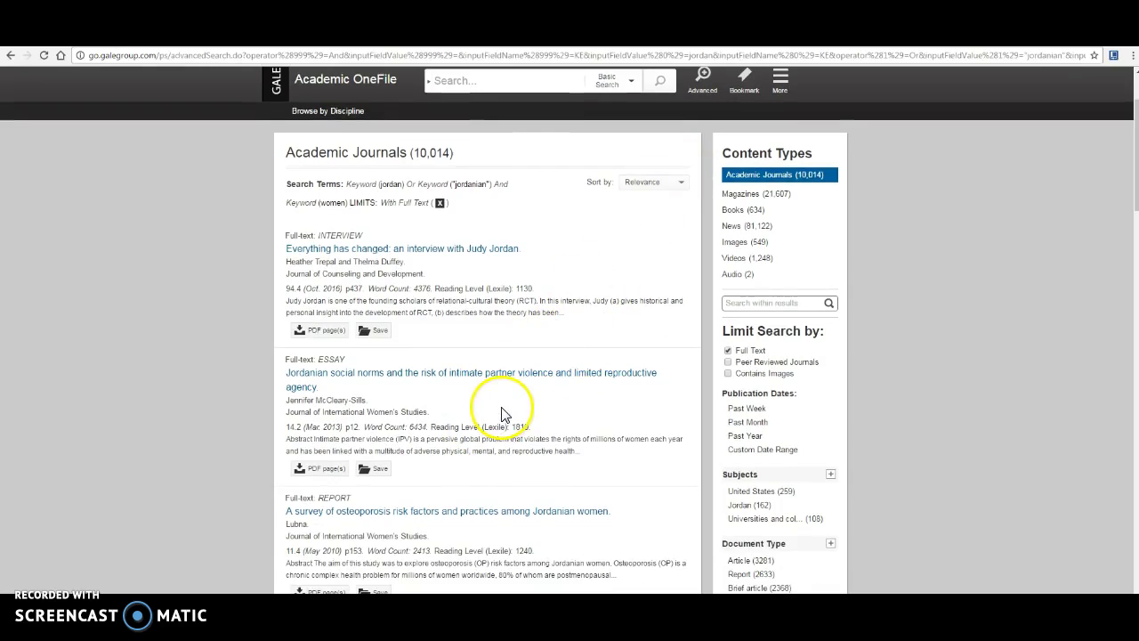
scroll(501, 413, "down", 1)
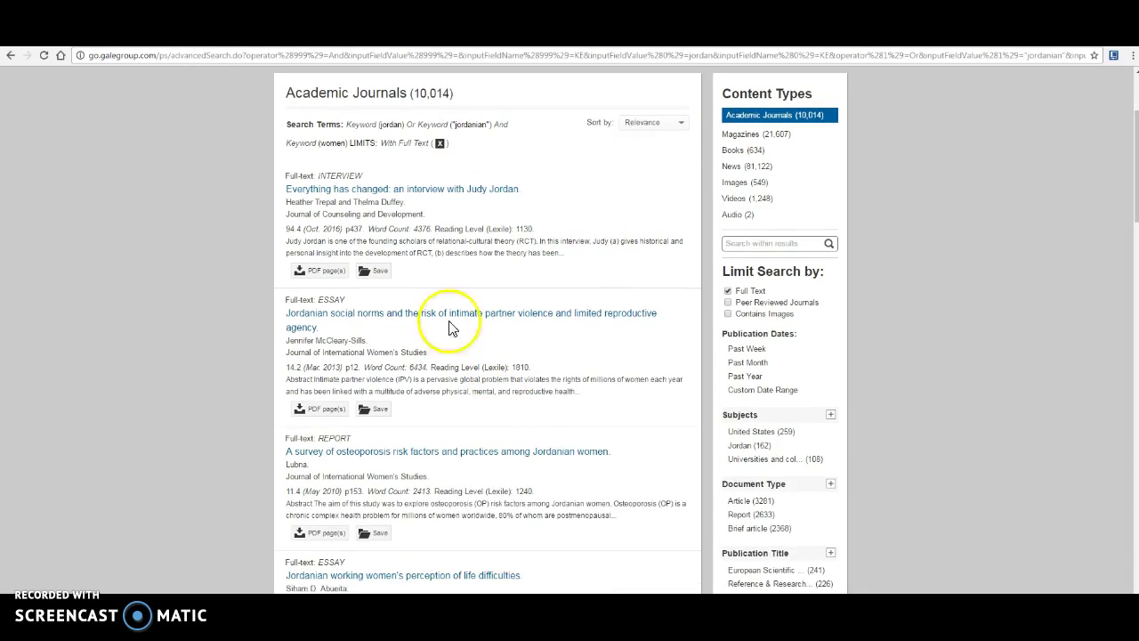
scroll(428, 441, "down", 7)
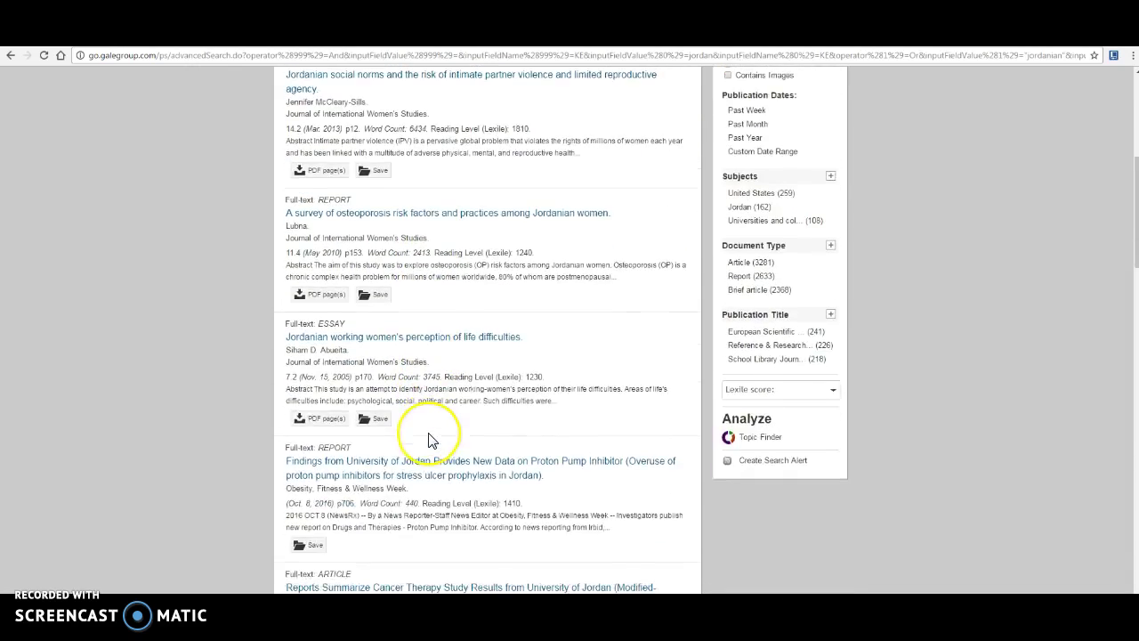
scroll(427, 441, "down", 4)
scroll(428, 441, "up", 1)
scroll(430, 435, "down", 2)
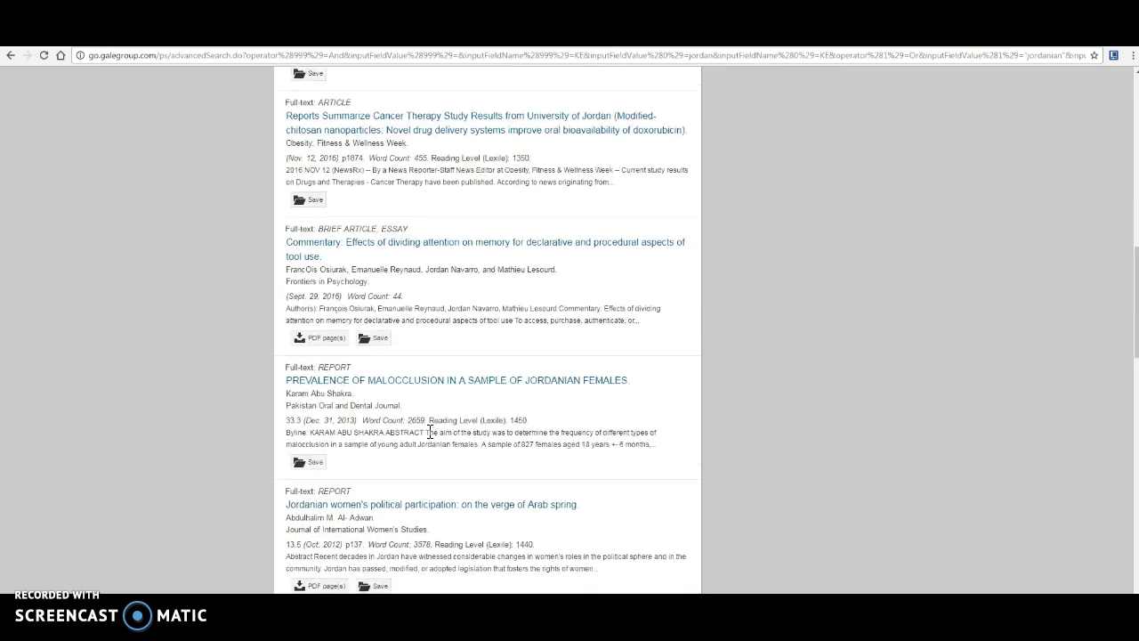
scroll(430, 433, "up", 9)
scroll(430, 433, "up", 6)
- From the library site, open the Jordan Expert Group: Environment & Economic Challenges page and read its instructions down to the suggested search terms
left_click(498, 193)
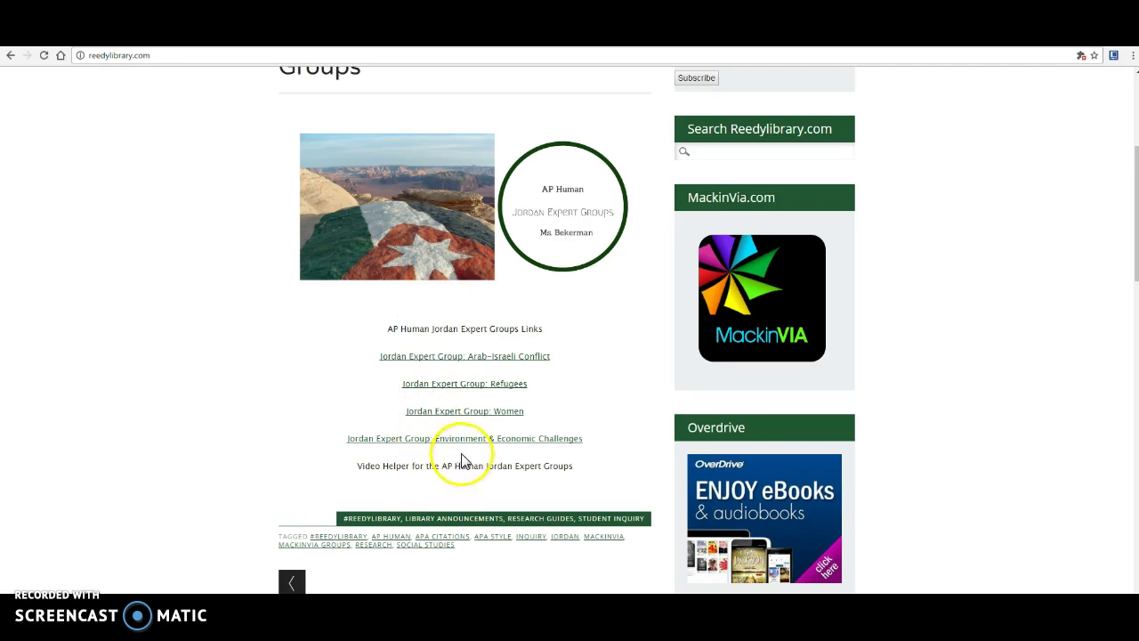
left_click(472, 439)
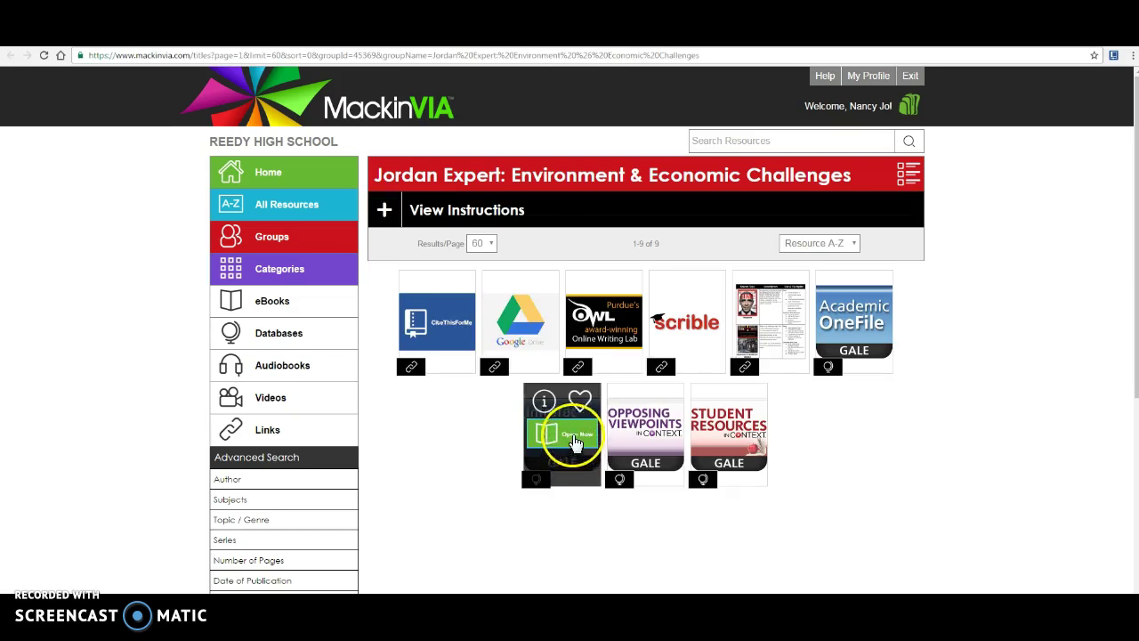
left_click(382, 214)
scroll(472, 414, "down", 4)
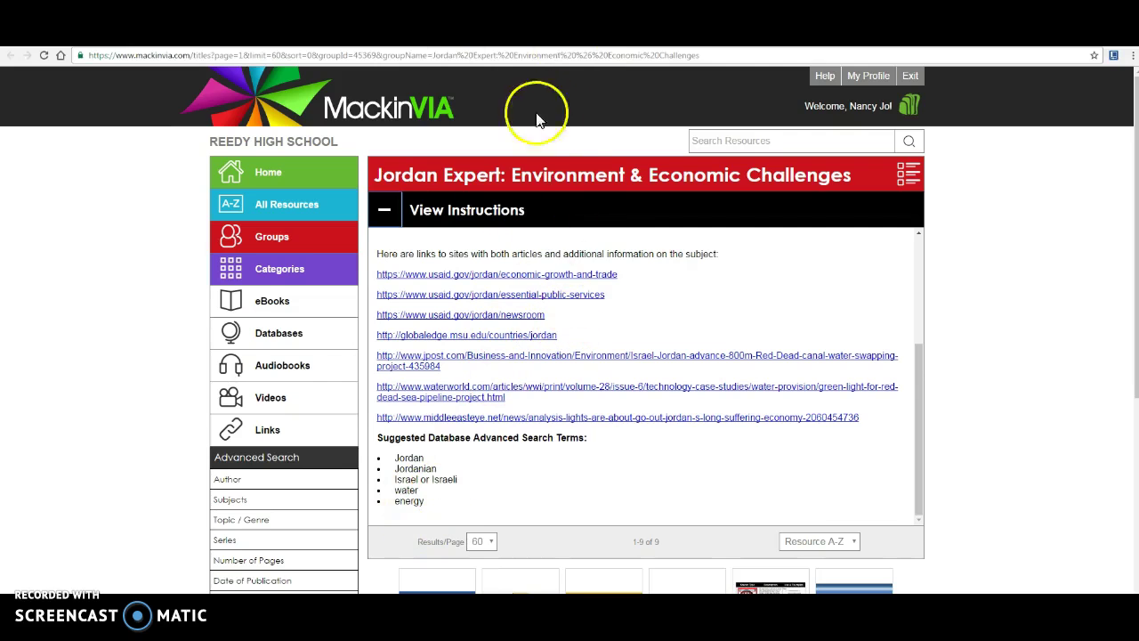
scroll(483, 458, "down", 3)
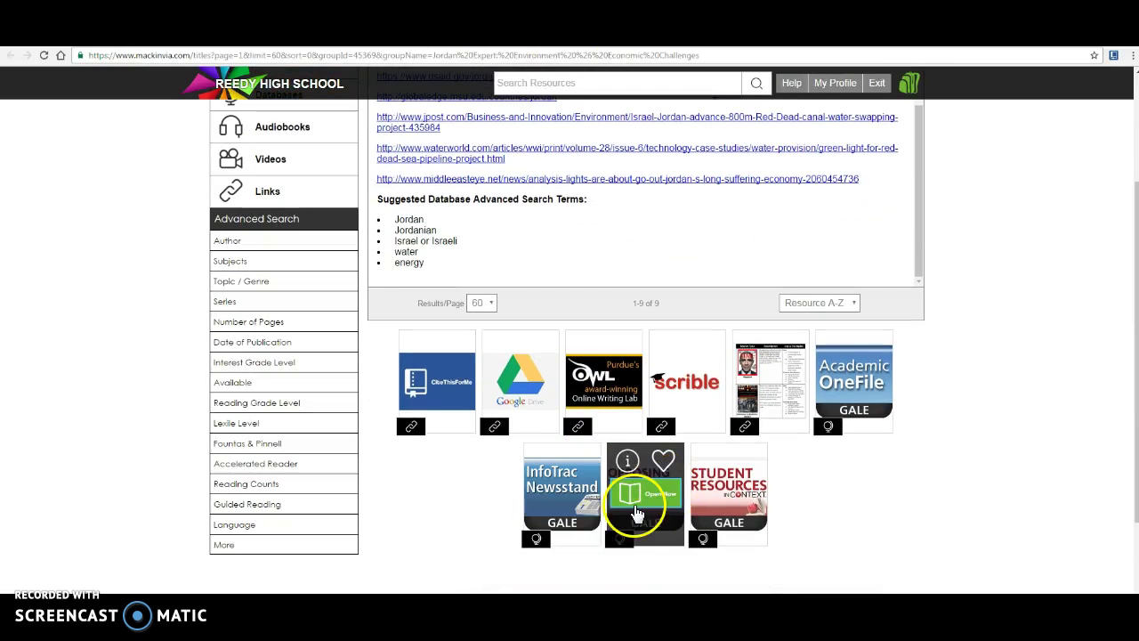
- Open the advanced search in Opposing Viewpoints in Context and enter jordan as the first keyword
left_click(642, 504)
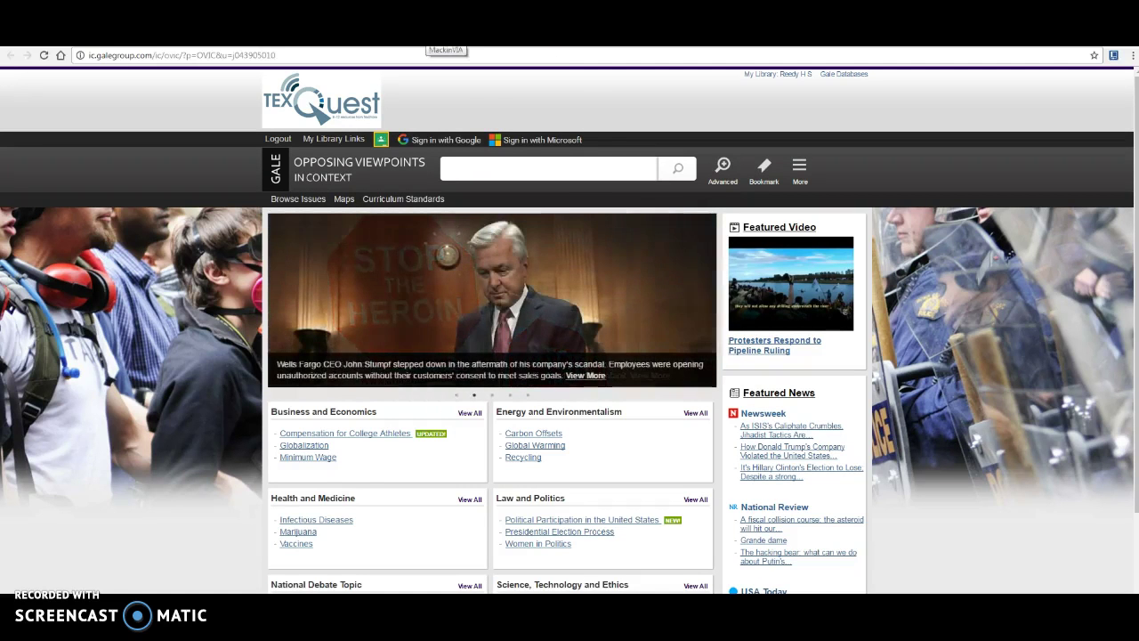
left_click(722, 170)
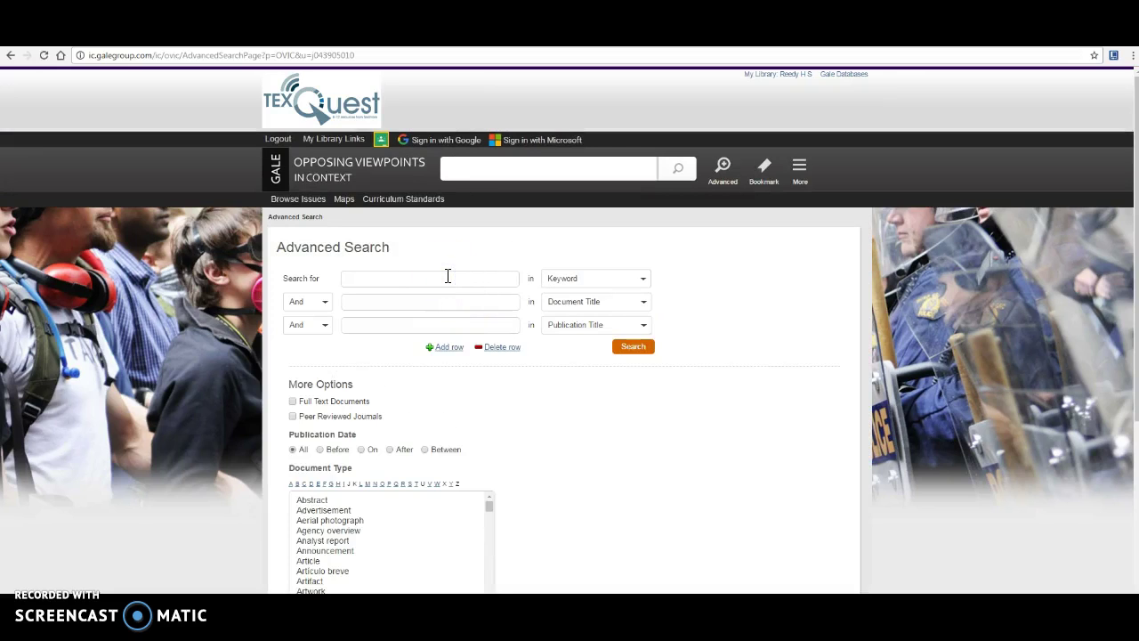
left_click(398, 277)
key("BackSpace")
key("BackSpace")
type("an")
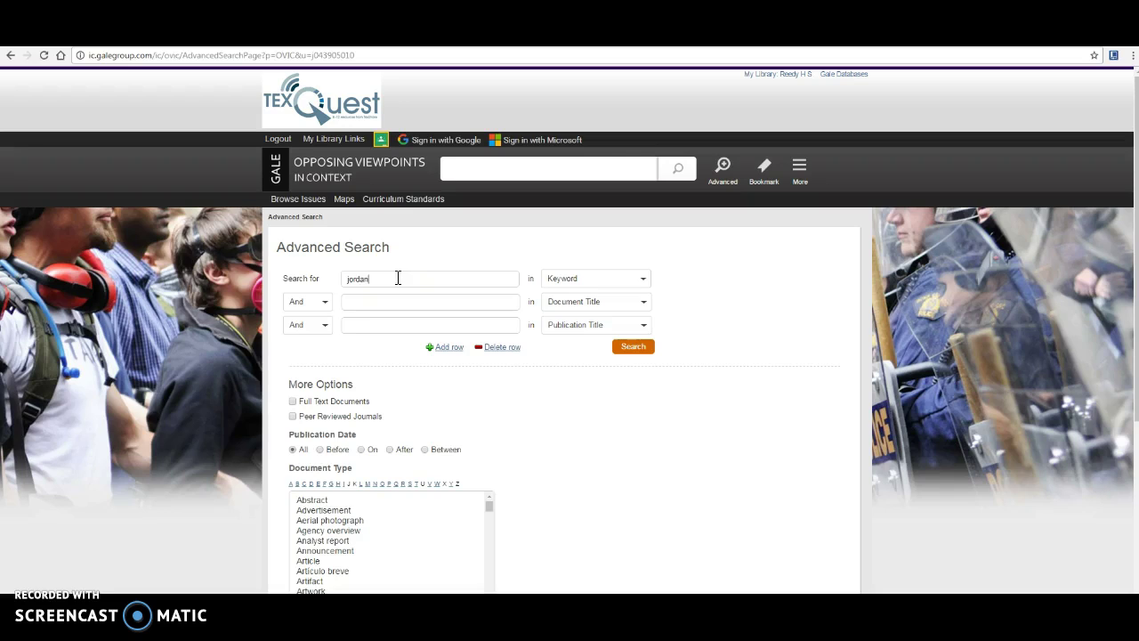
- Add water as the document title with And and energy as the publication title with Or, and run the search
left_click(378, 303)
type("water")
left_click(324, 324)
left_click(311, 351)
left_click(359, 327)
left_click(631, 347)
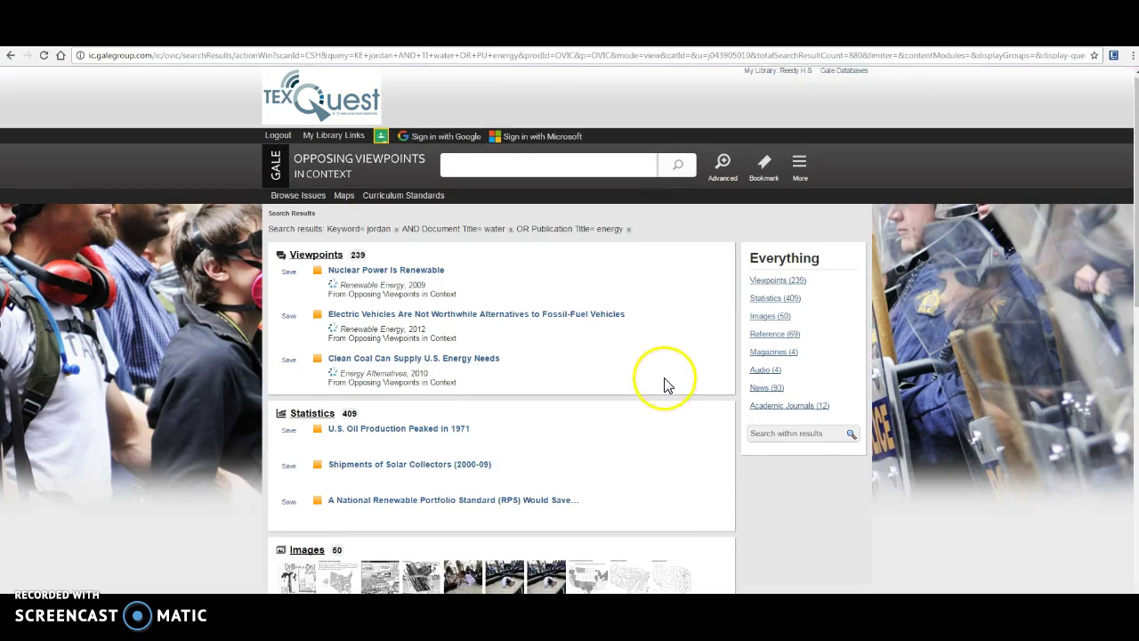
- Examine the search results by content type, from viewpoints and statistics down to news and academic journals
scroll(668, 384, "down", 1)
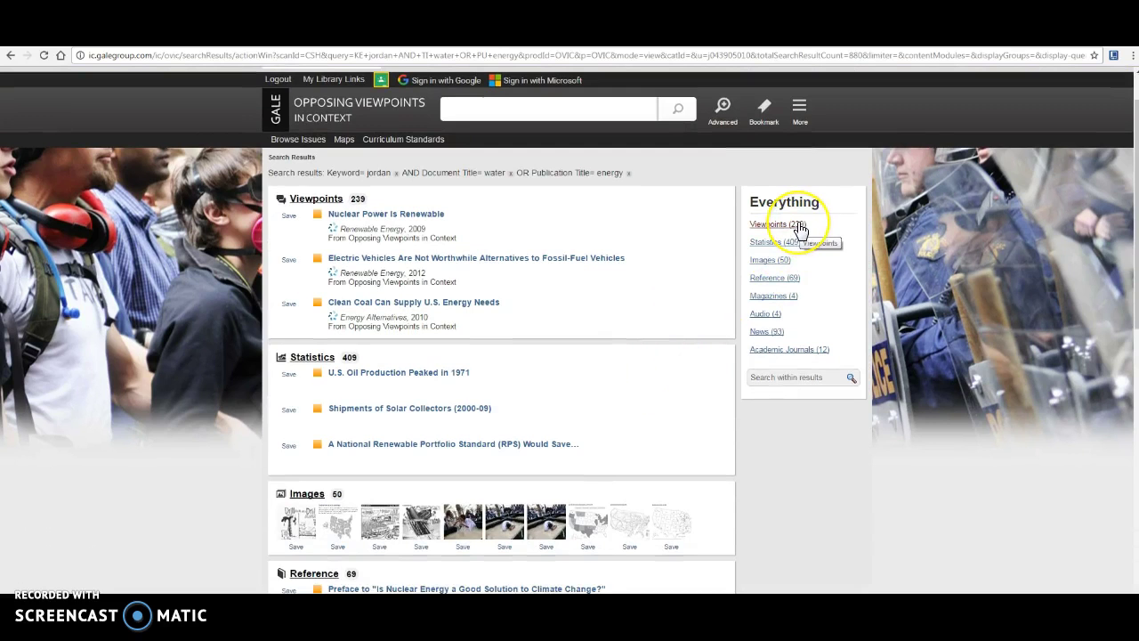
left_click(794, 243)
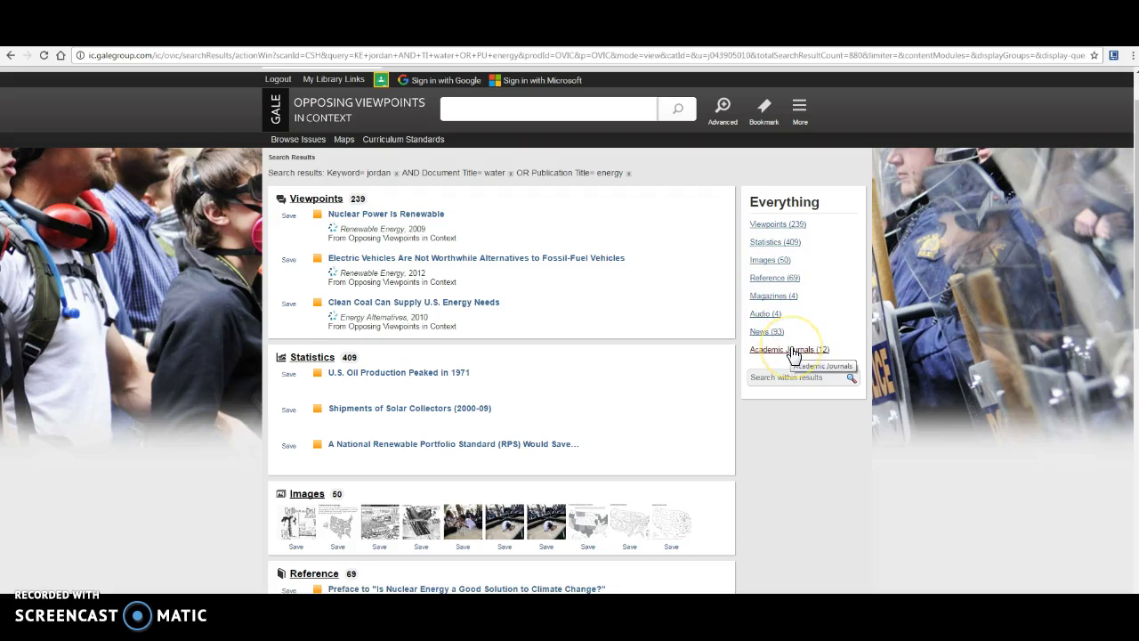
scroll(583, 365, "down", 5)
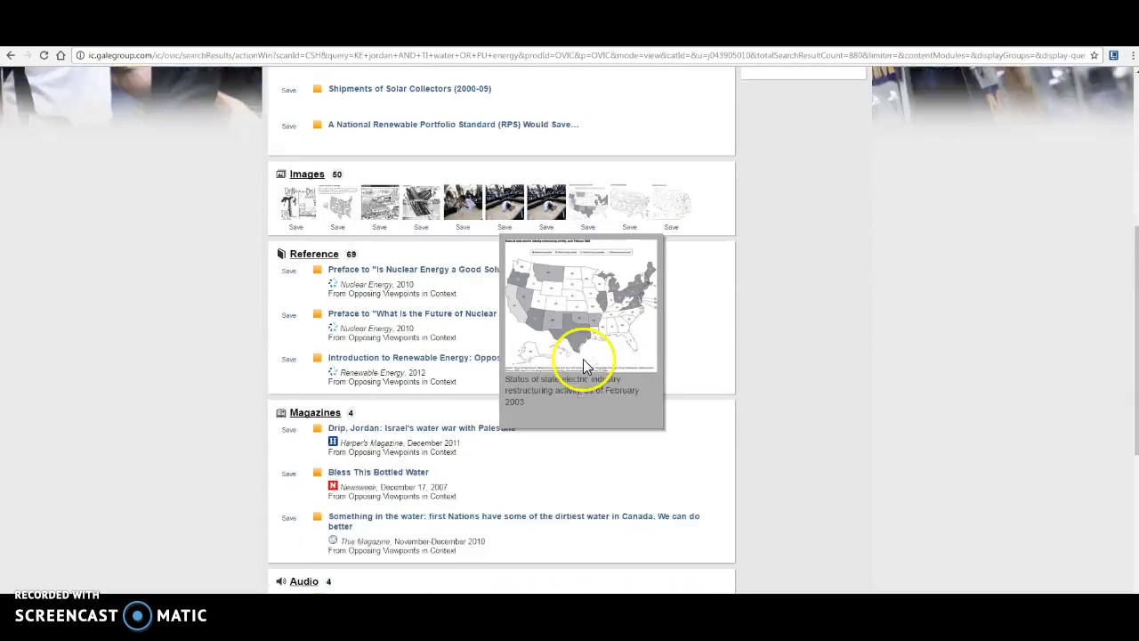
scroll(583, 365, "down", 1)
scroll(579, 463, "down", 2)
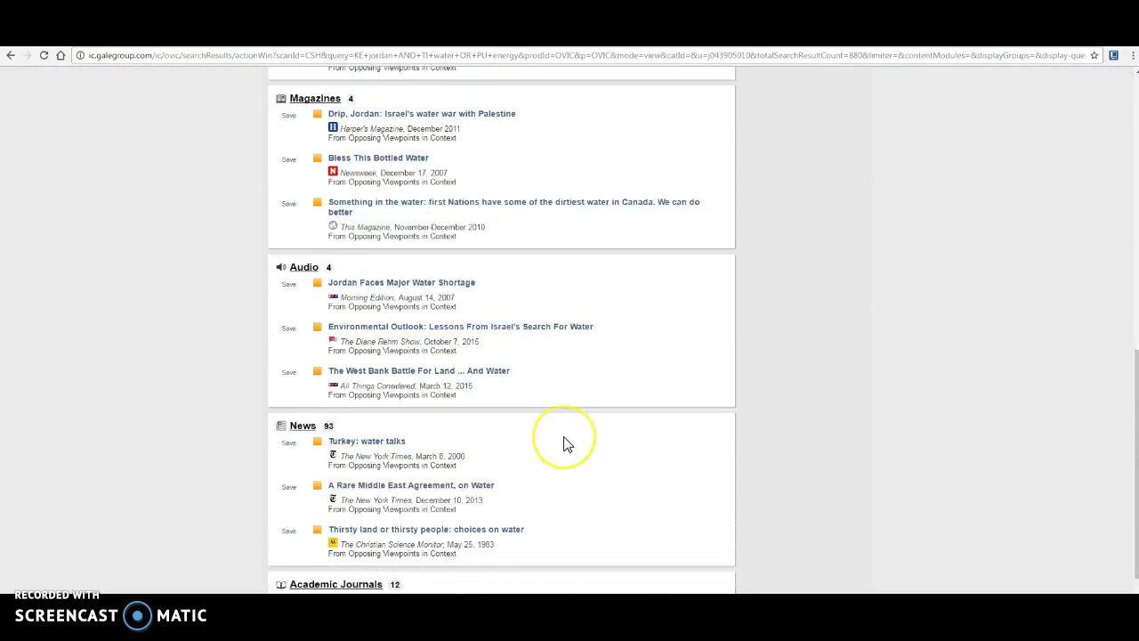
scroll(570, 445, "down", 1)
scroll(570, 445, "up", 9)
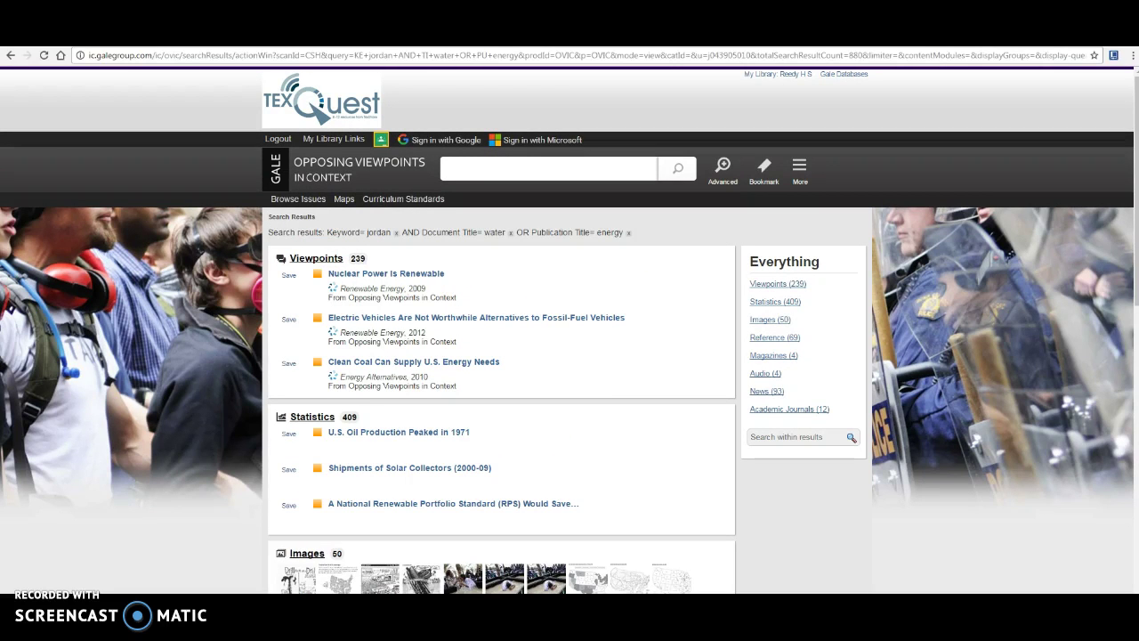
- Open the viewpoint Nuclear Power Is Renewable from the Opposing Viewpoints results, view its APA 6 citation and close the citation tools
key("ctrl+w")
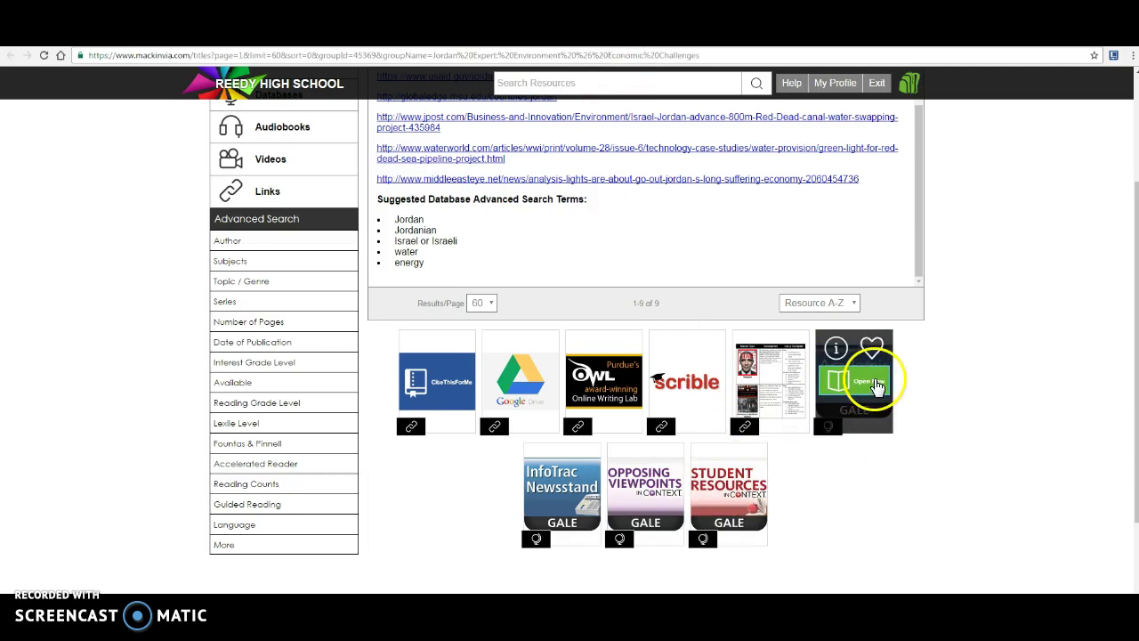
left_click(712, 34)
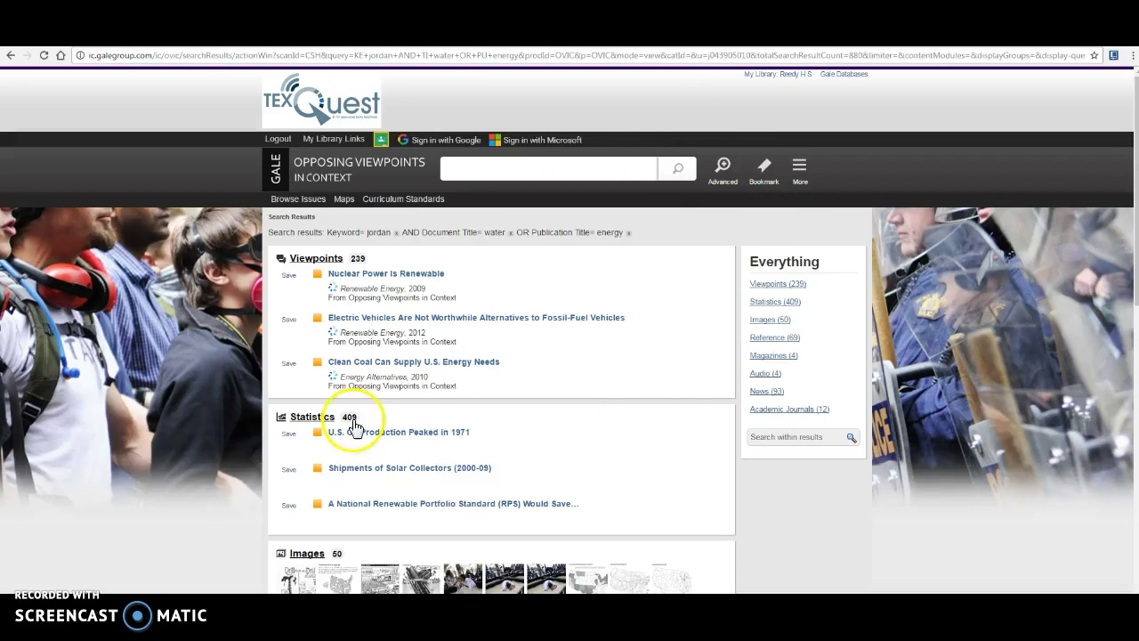
left_click(400, 274)
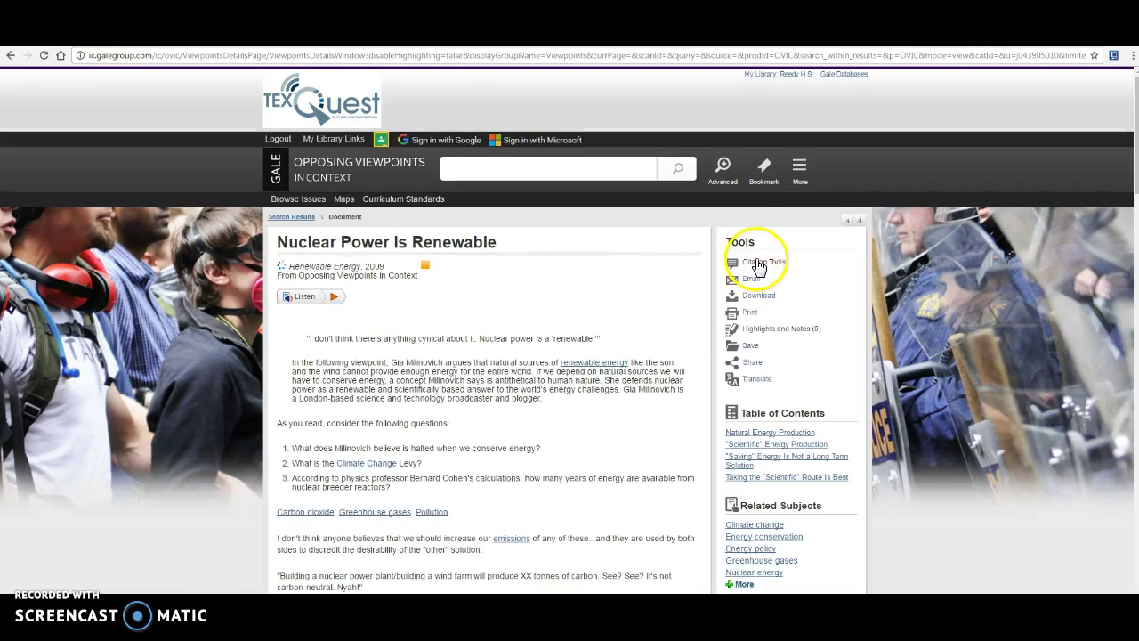
left_click(757, 263)
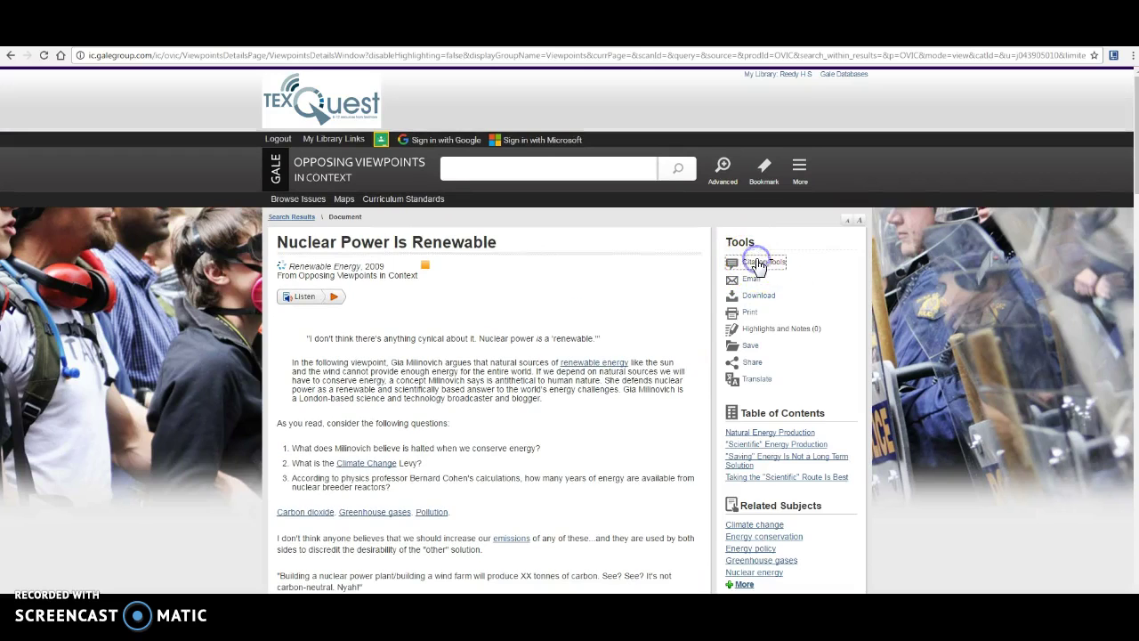
left_click(416, 299)
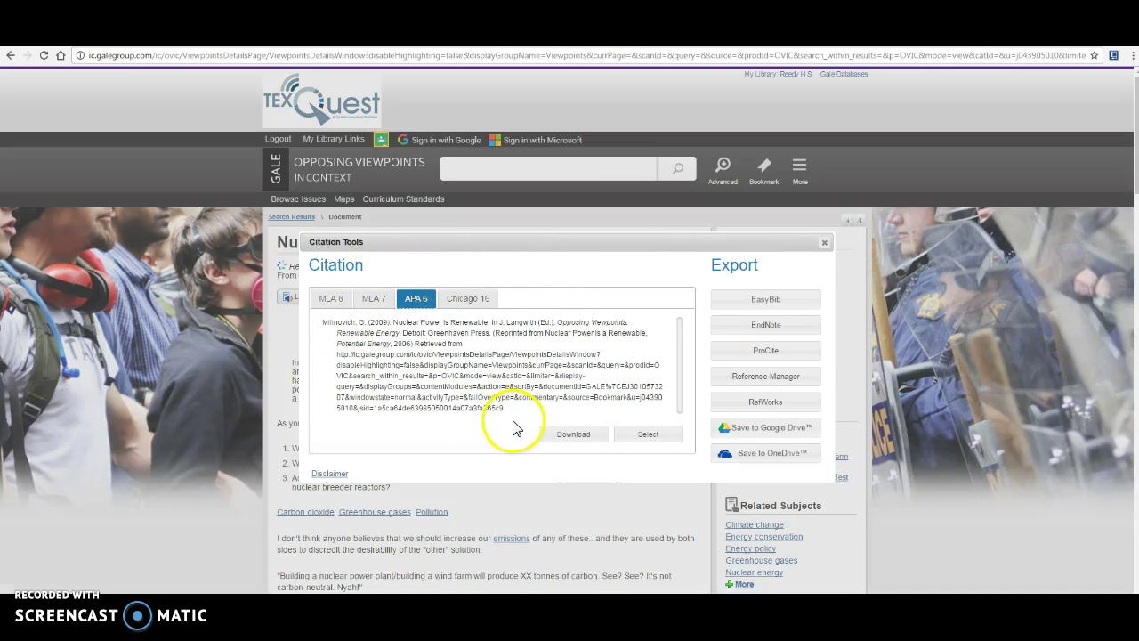
left_click(824, 243)
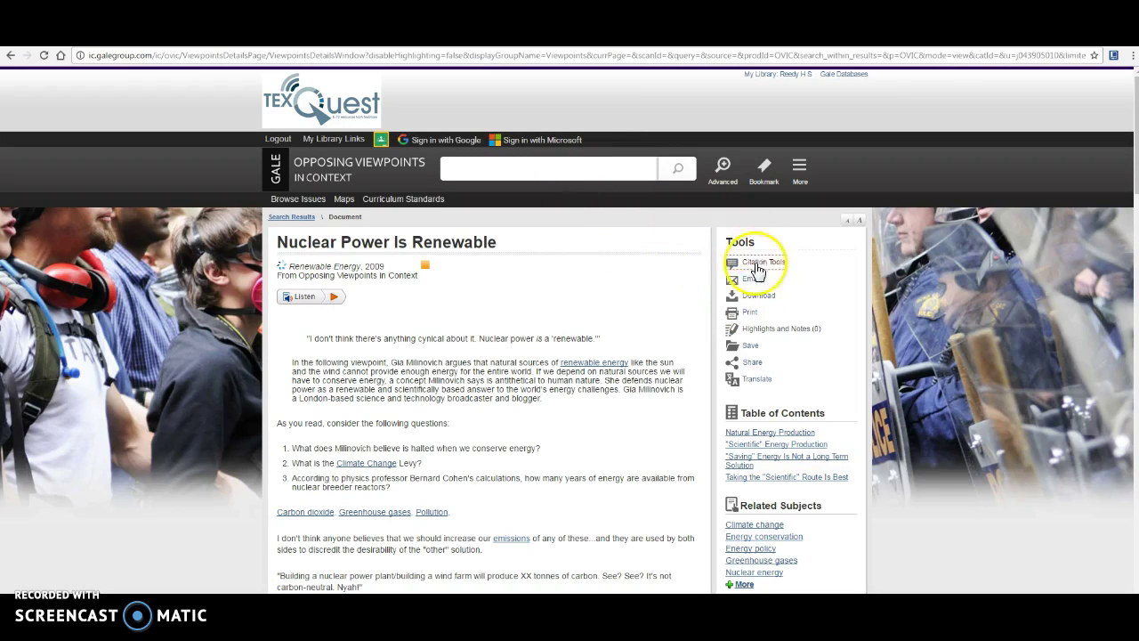
- Sign in with Google and review the article's download format options without downloading it
left_click(456, 141)
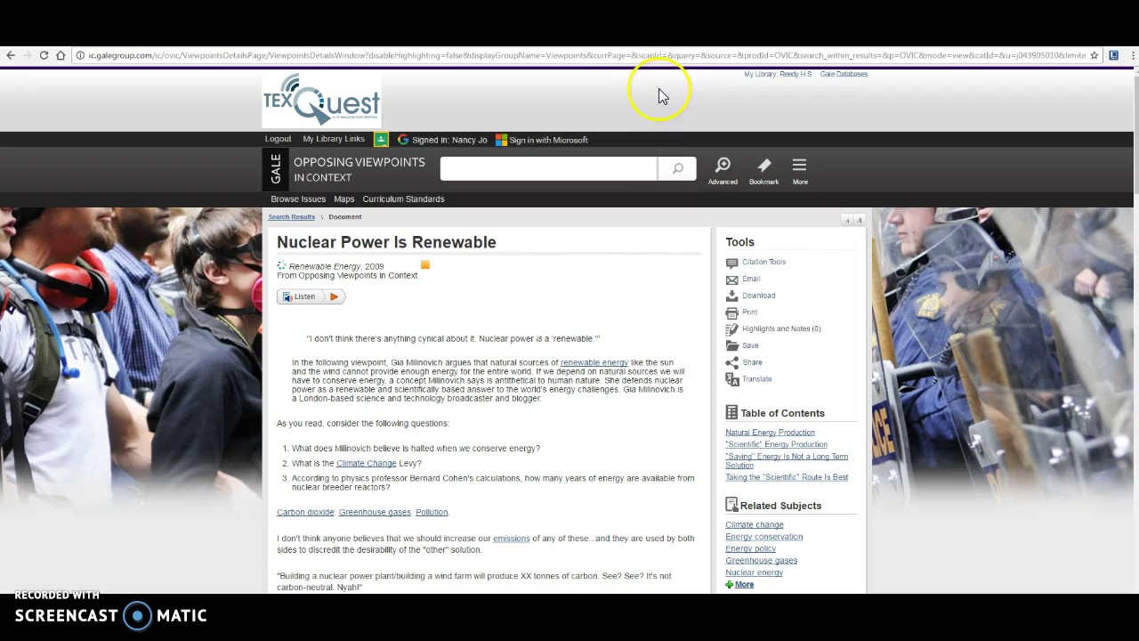
left_click(757, 296)
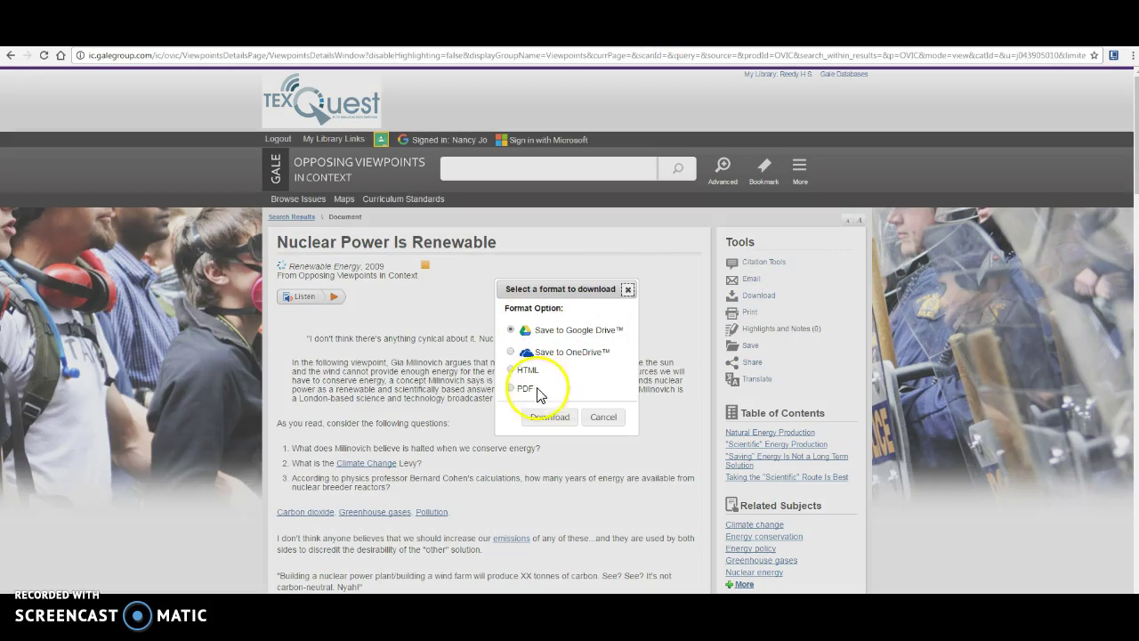
left_click(628, 290)
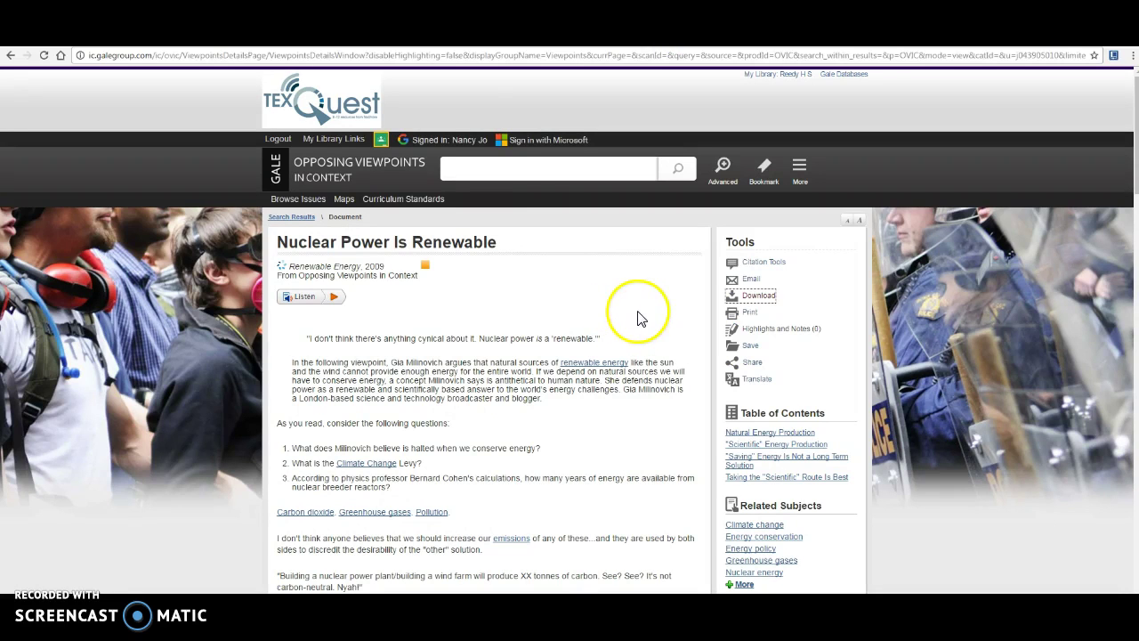
- Open the Sources Information document from the Jordan Expert group's resources and review its source types, descriptions, uses and example databases
left_click(623, 20)
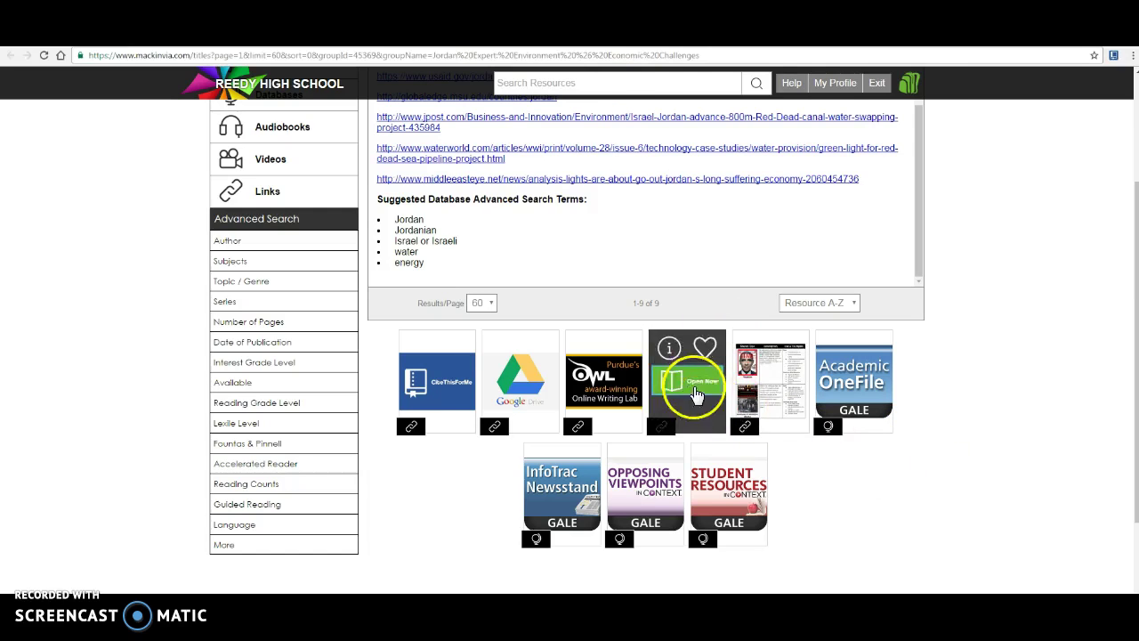
left_click(777, 386)
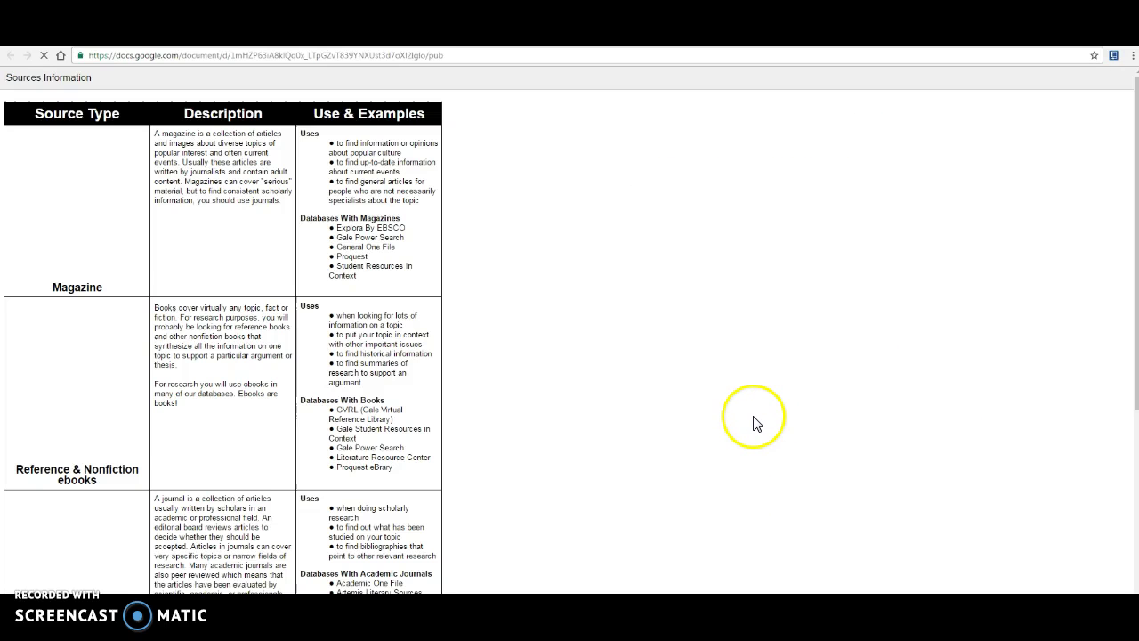
scroll(748, 421, "down", 1)
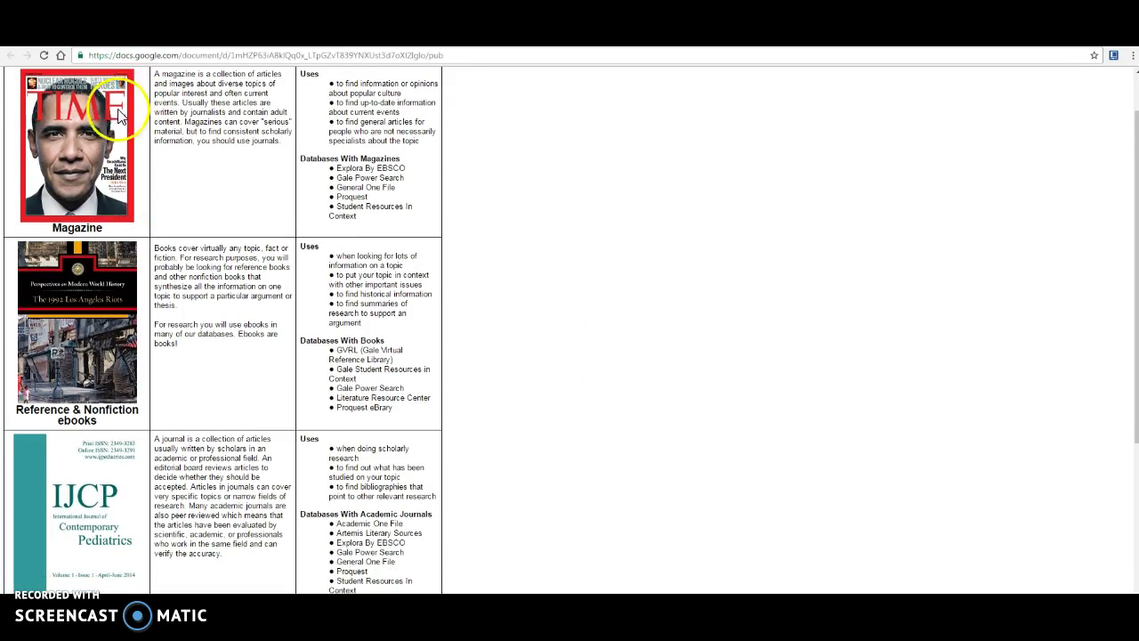
scroll(163, 382, "down", 1)
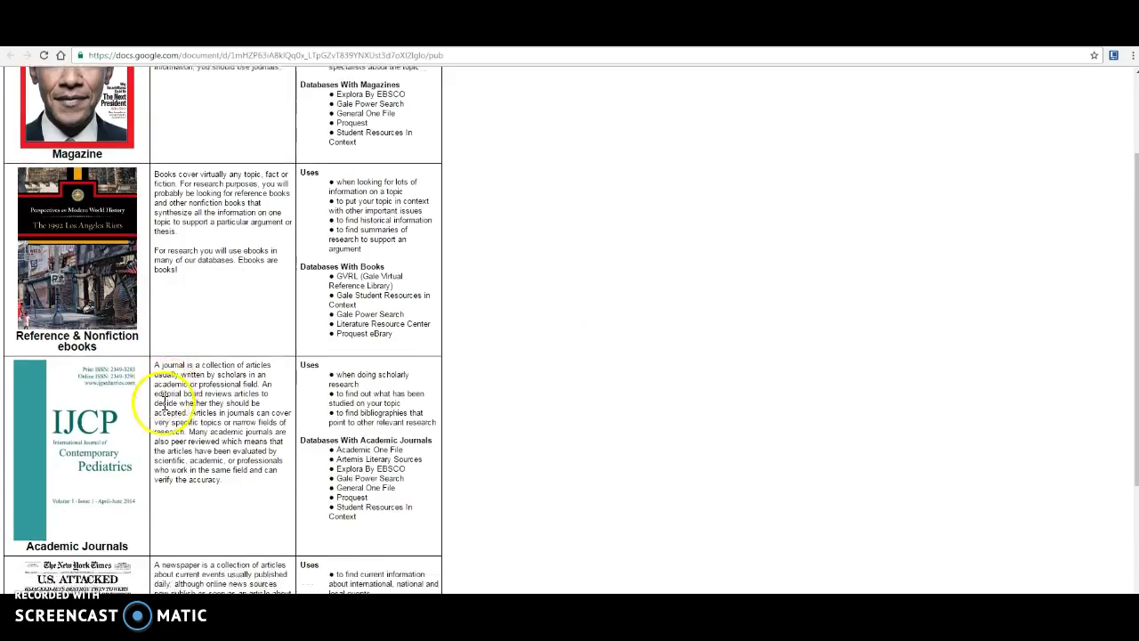
scroll(178, 397, "down", 2)
scroll(161, 436, "down", 3)
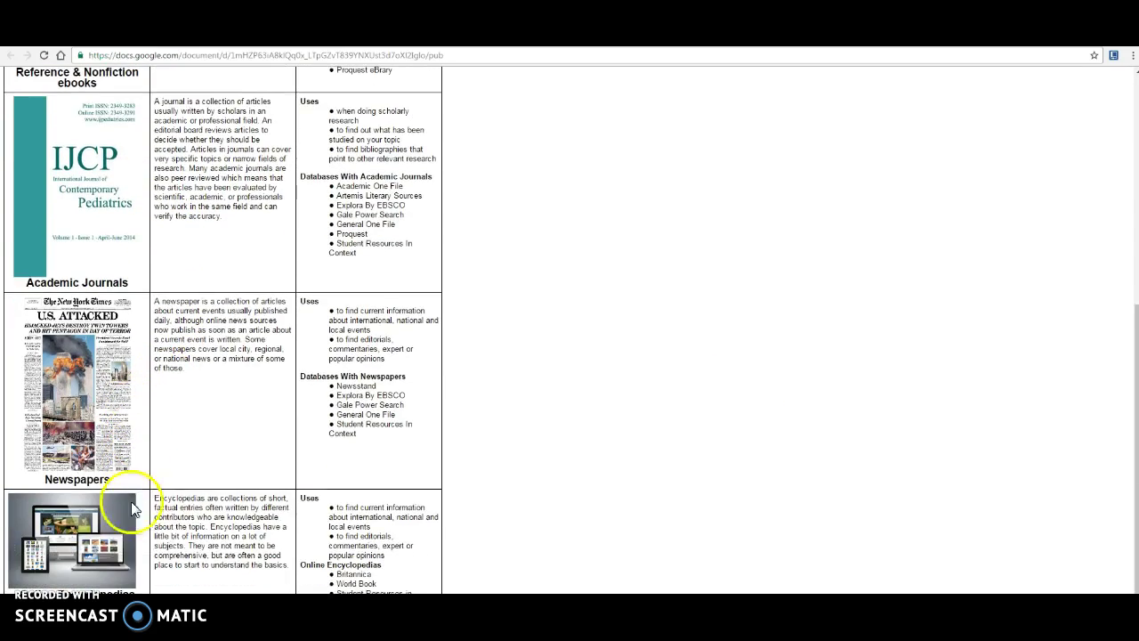
scroll(185, 522, "up", 2)
scroll(190, 525, "up", 2)
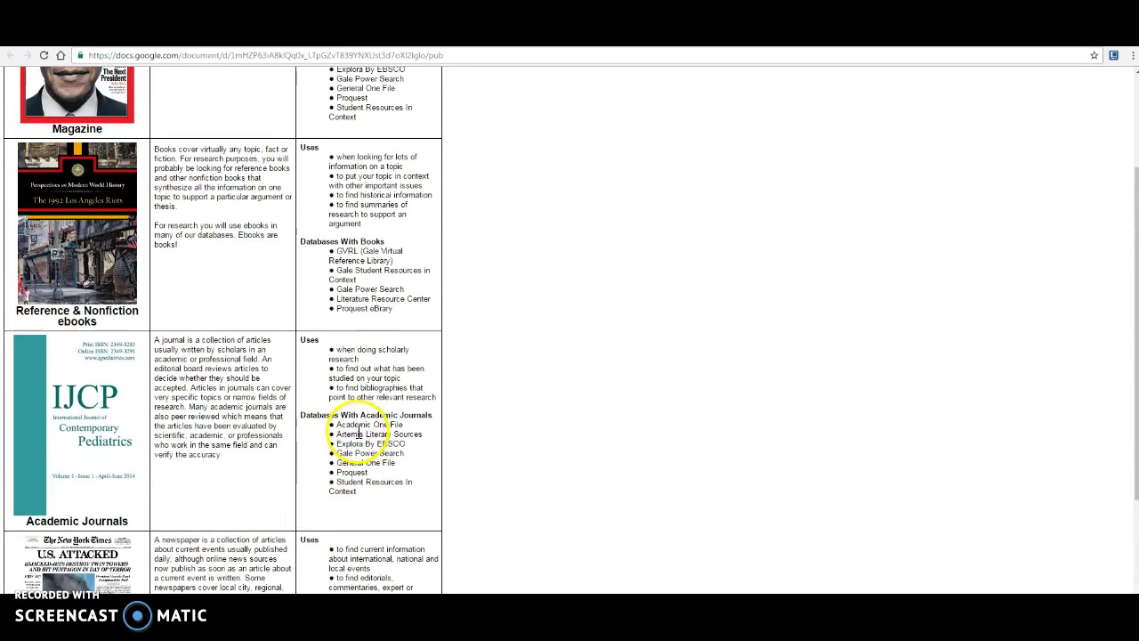
scroll(347, 231, "up", 3)
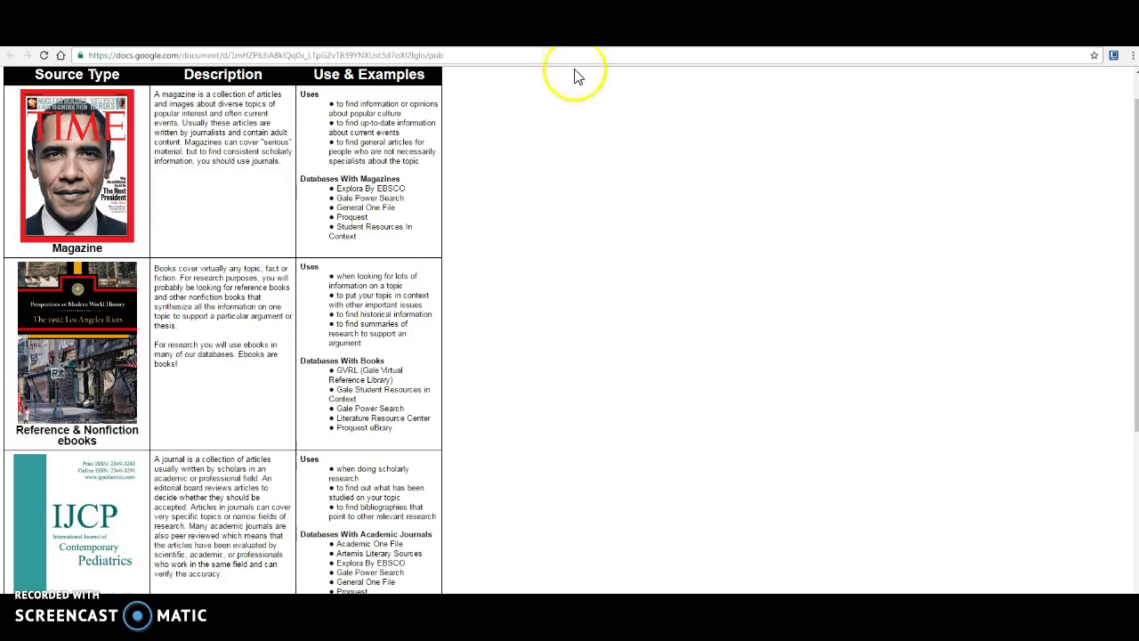
- Return to the Environment & Economic Challenges group page and look over its article links, suggested search terms and resources
key("ctrl+Tab")
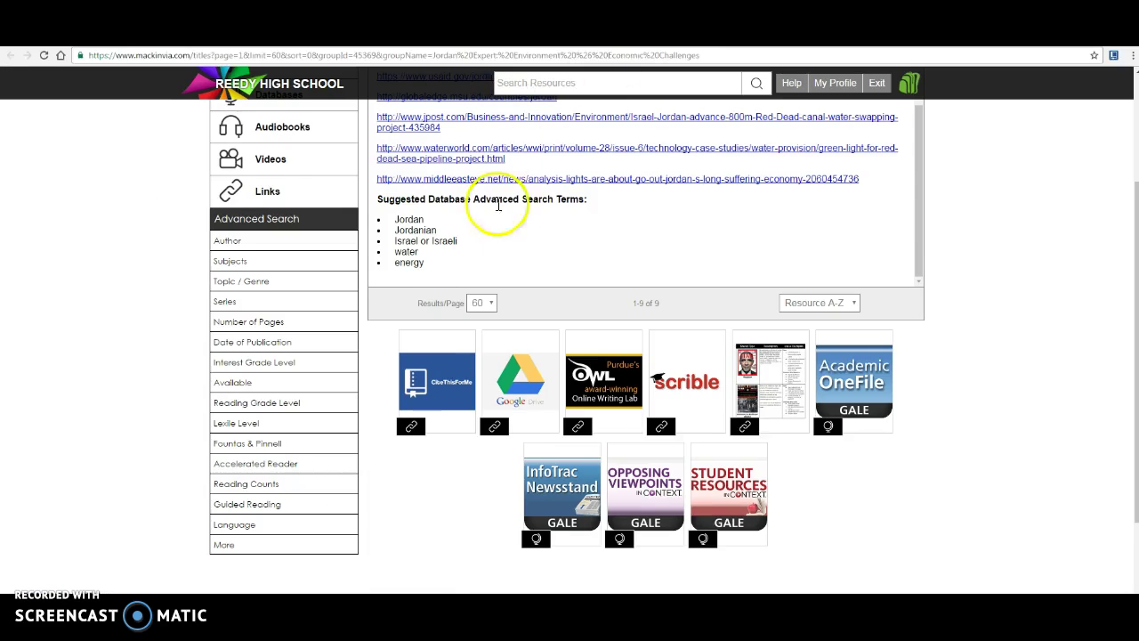
scroll(772, 463, "up", 1)
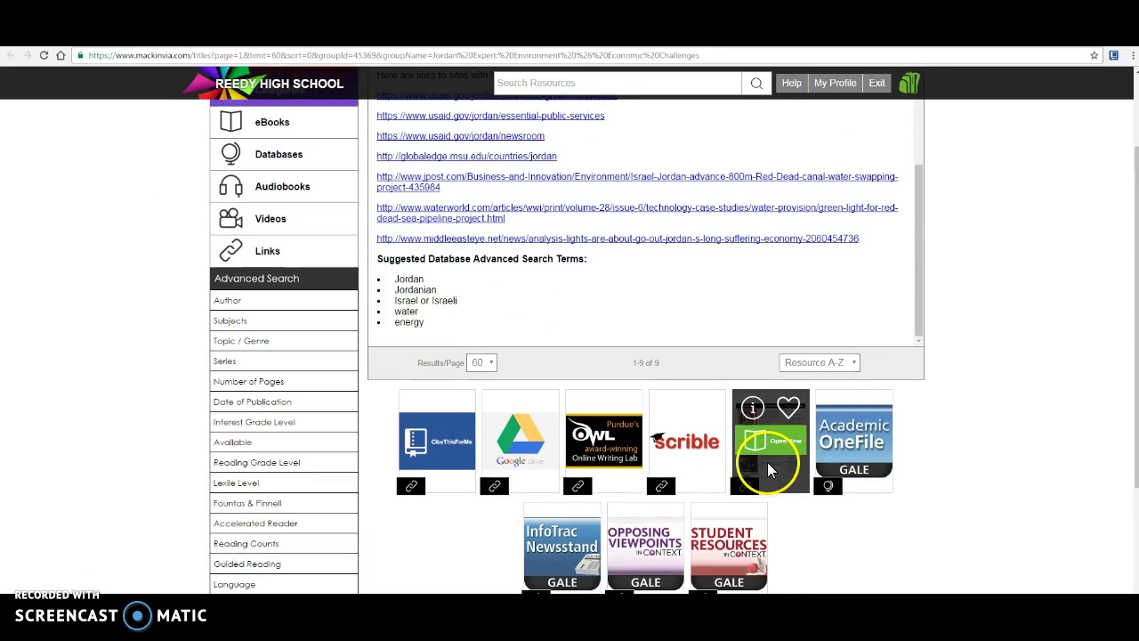
scroll(939, 347, "up", 2)
scroll(942, 347, "down", 2)
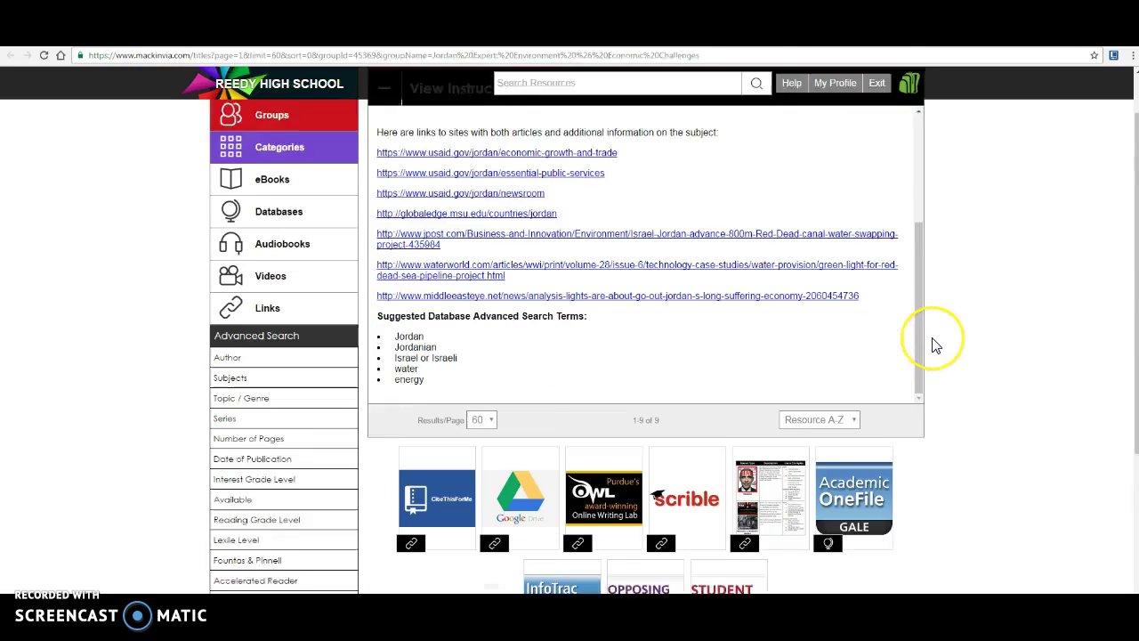